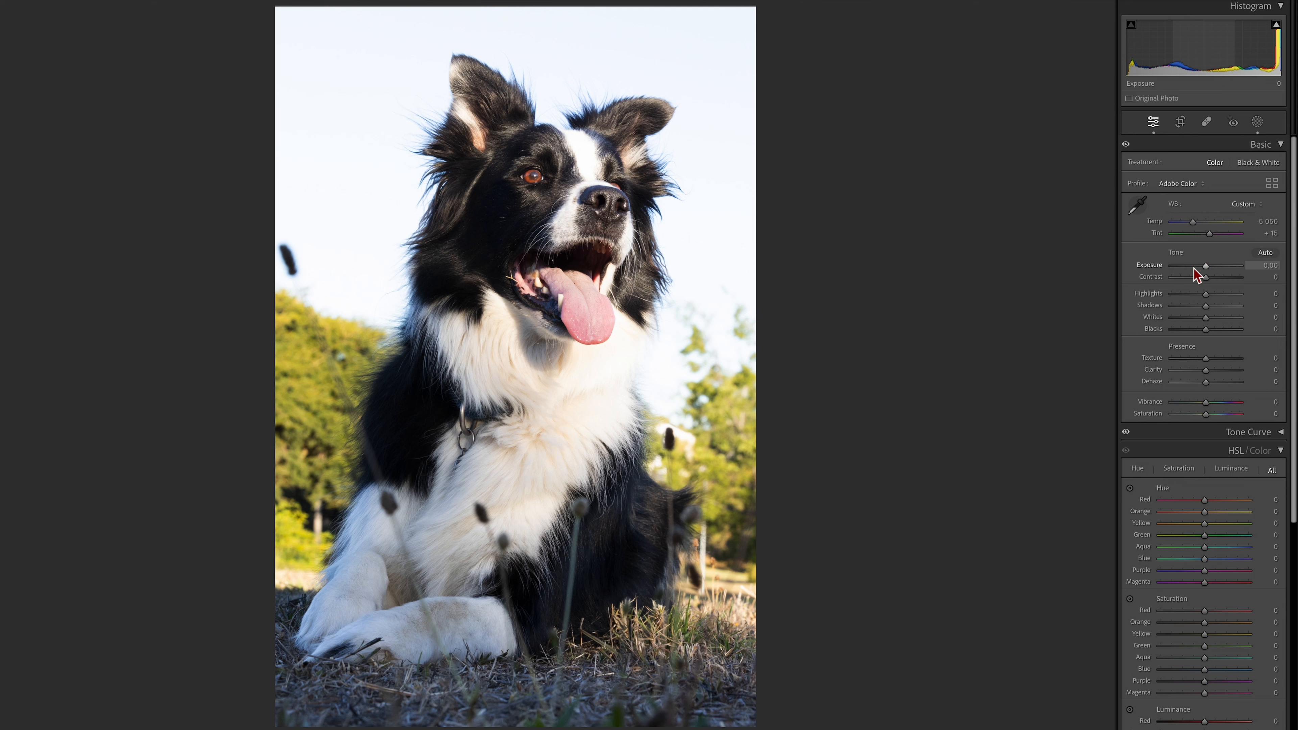
# Step: Set the photo's Exposure to −1.50, Contrast to −30, Highlights to −100, Shadows to +43, Whites to −21 and Blacks to −38
pyautogui.moveTo(1205, 267); pyautogui.dragTo(1197, 268)
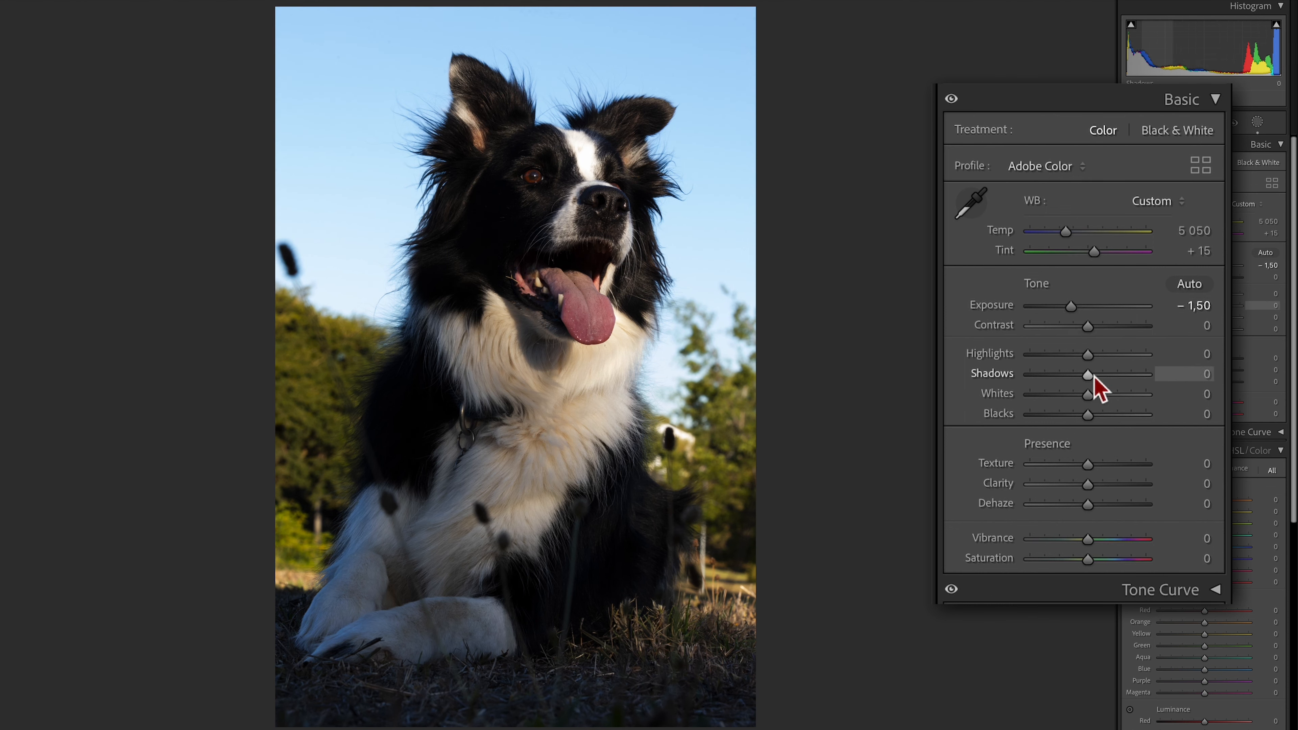
pyautogui.moveTo(1094, 376); pyautogui.dragTo(1115, 378)
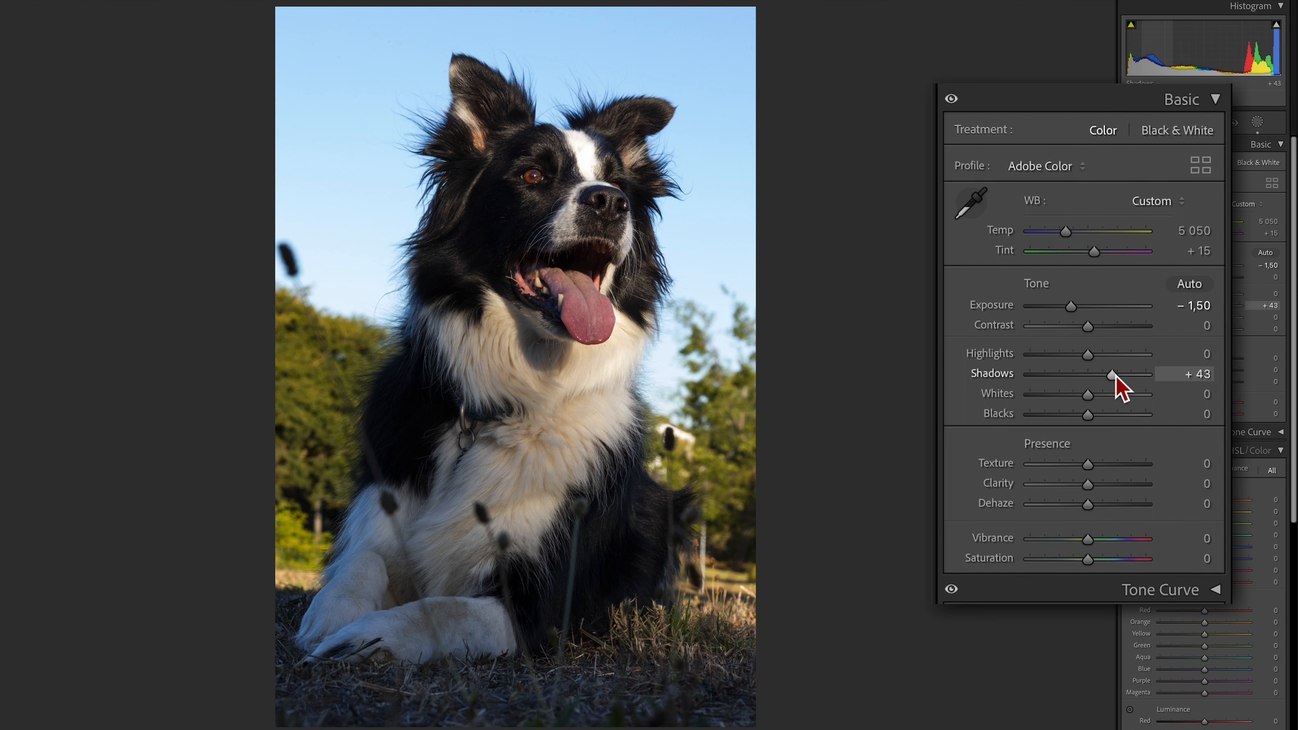
pyautogui.moveTo(1093, 399); pyautogui.dragTo(1078, 399)
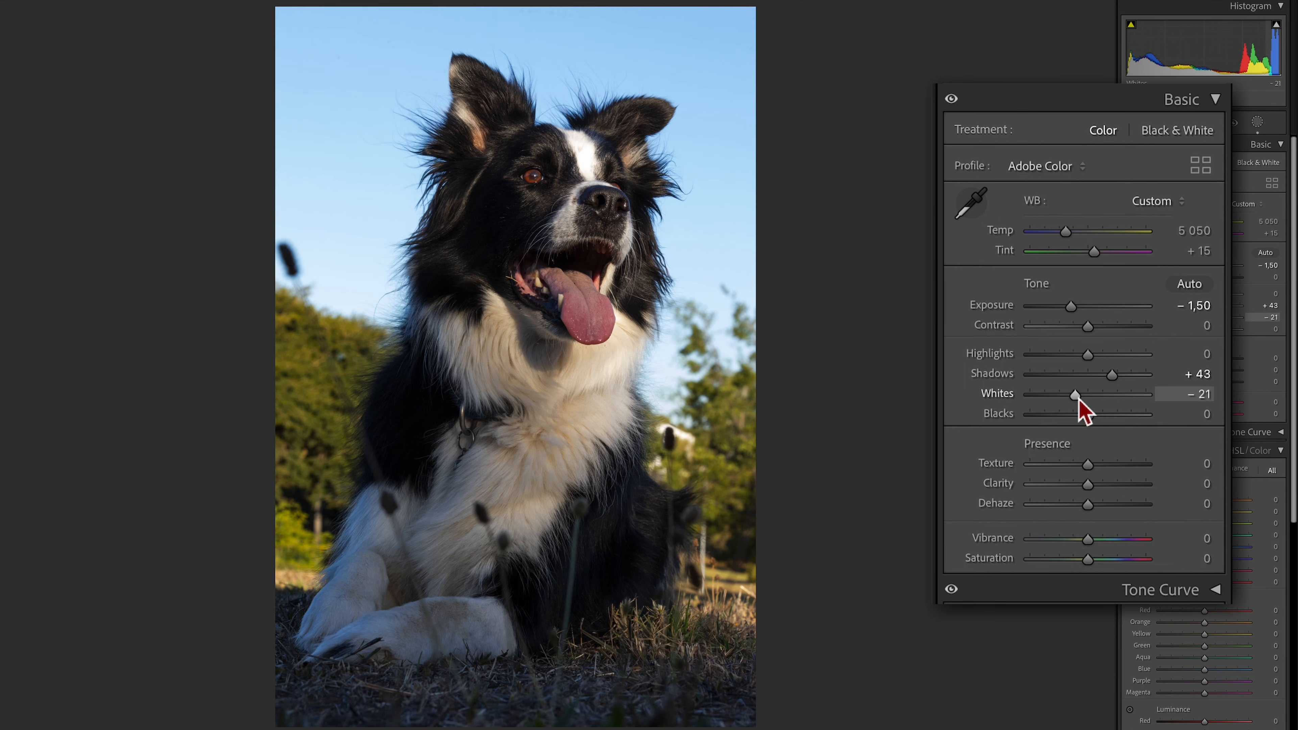
pyautogui.moveTo(1089, 415); pyautogui.dragTo(1064, 415)
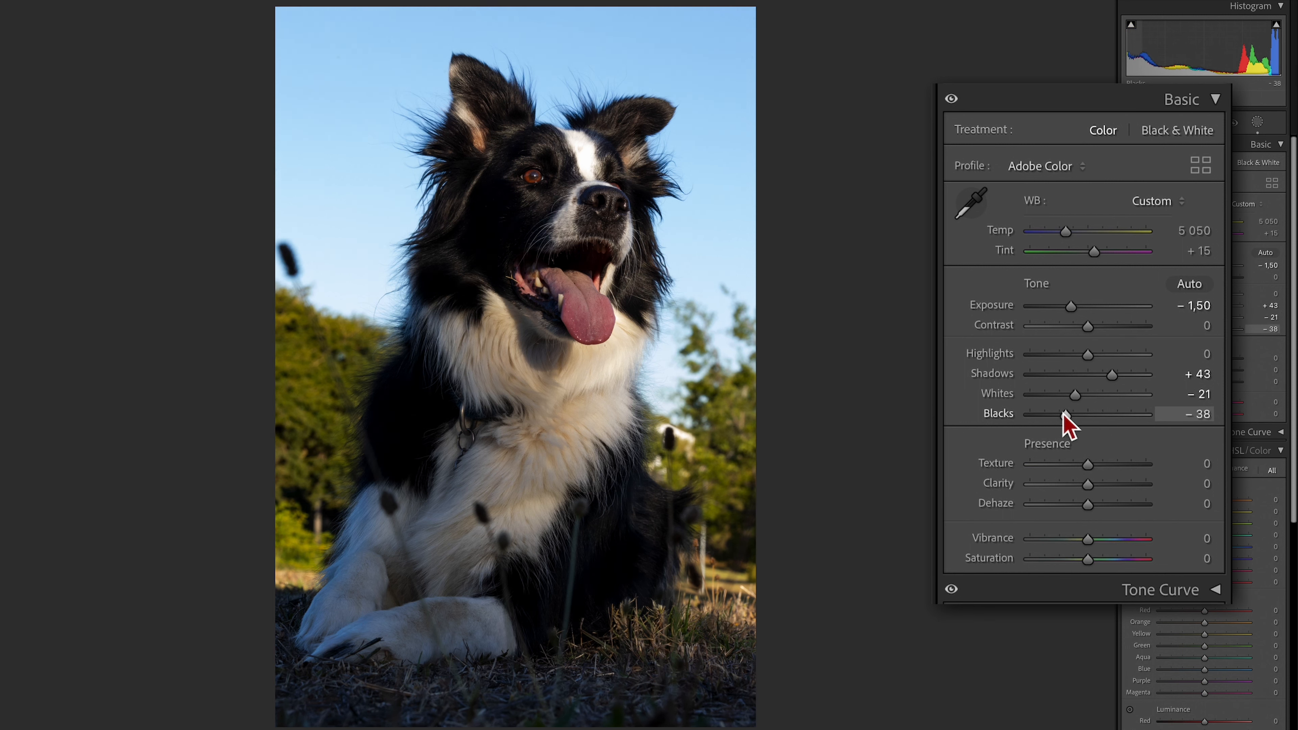
pyautogui.moveTo(1089, 354); pyautogui.dragTo(1039, 361)
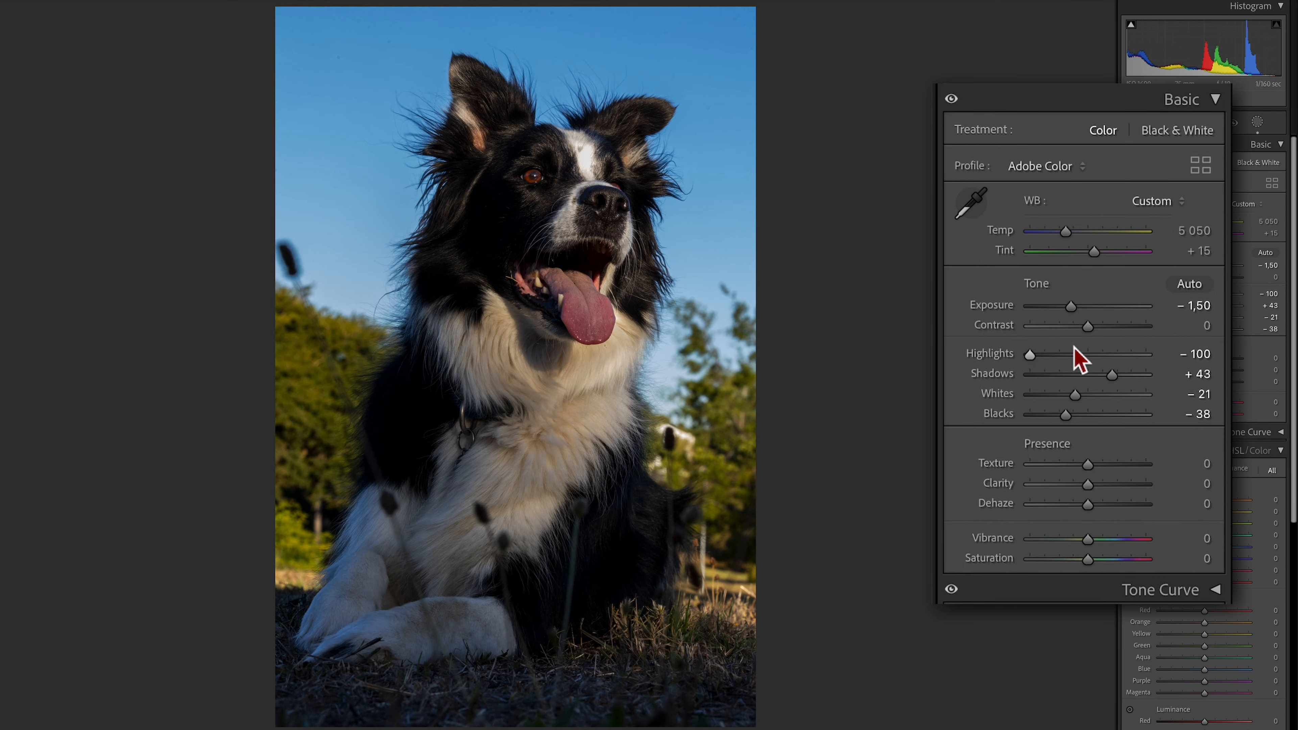
pyautogui.moveTo(1079, 333)
pyautogui.mouseDown()
pyautogui.moveTo(1100, 334)
pyautogui.moveTo(1072, 330)
pyautogui.mouseUp()
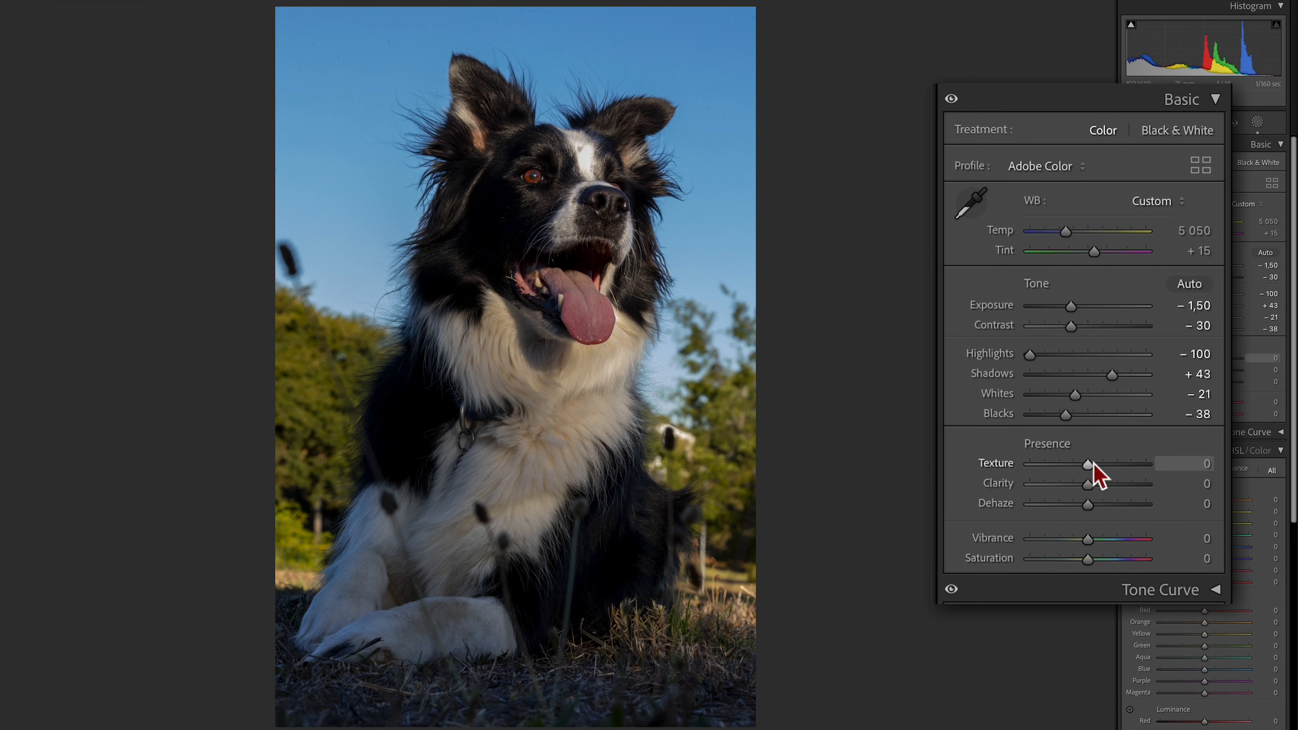
# Step: Set Texture to +8, Clarity to +21, Dehaze to +10 and Vibrance to −27, and fine-tune Whites to −22 and Blacks to −39
pyautogui.moveTo(1093, 463)
pyautogui.mouseDown()
pyautogui.moveTo(1107, 487)
pyautogui.moveTo(1095, 505)
pyautogui.moveTo(1097, 465)
pyautogui.mouseUp()
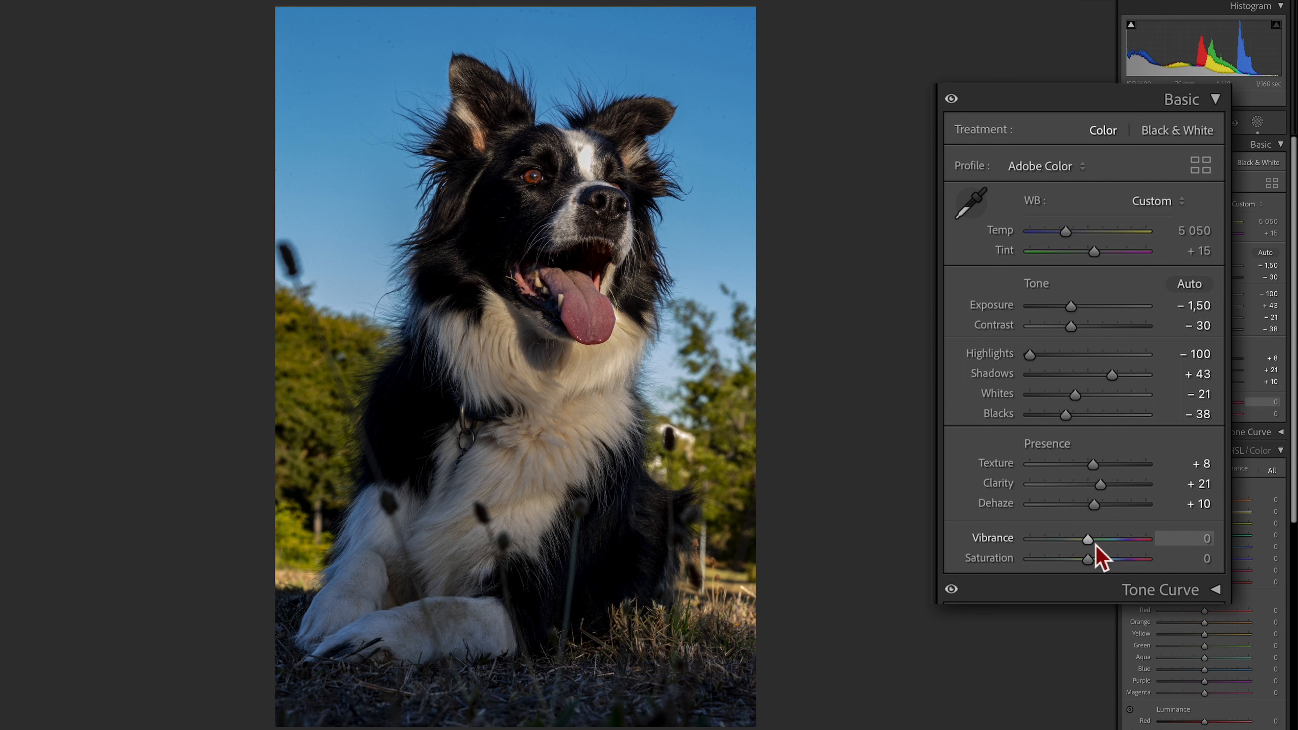
pyautogui.moveTo(1091, 544); pyautogui.dragTo(1080, 543)
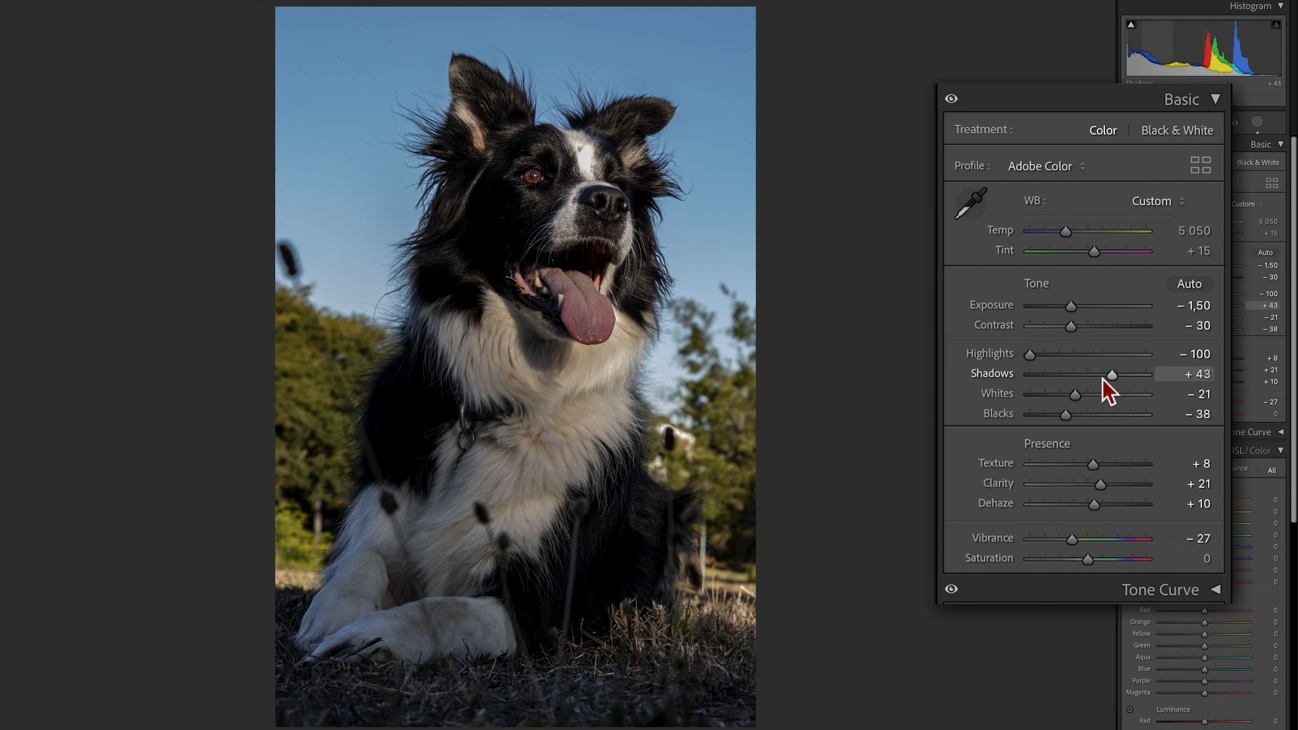
pyautogui.moveTo(1077, 411)
pyautogui.mouseDown()
pyautogui.moveTo(1075, 399)
pyautogui.moveTo(1067, 419)
pyautogui.mouseUp()
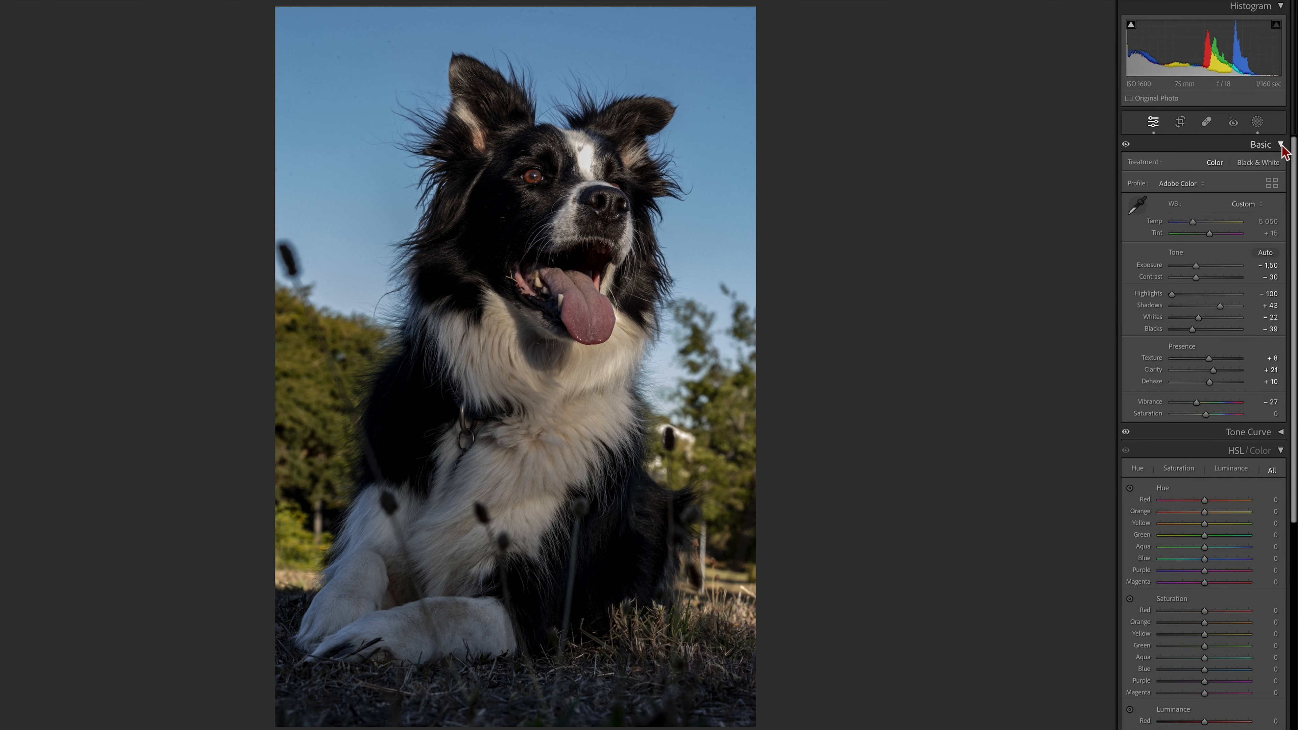
# Step: Darken the photo's edges with a post-crop vignette Amount of −36
pyautogui.scroll(-10, 1256, 280)
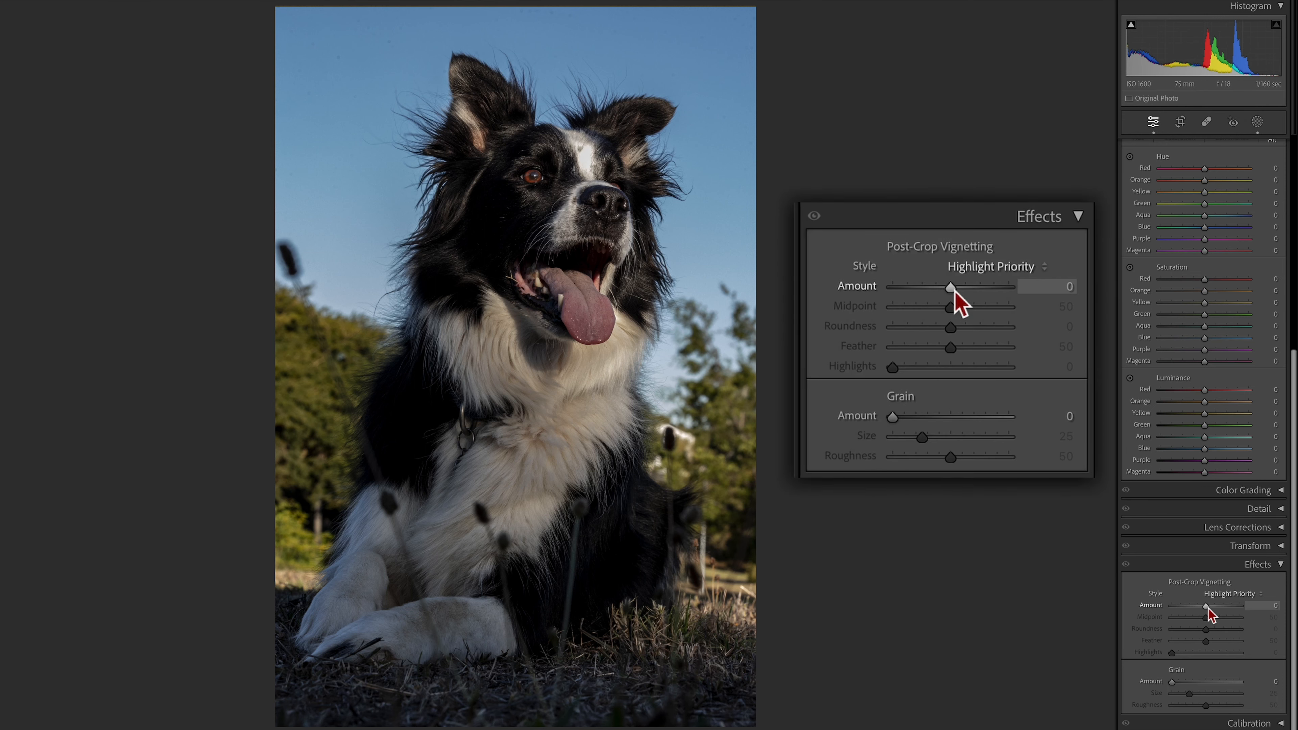
pyautogui.moveTo(1207, 609); pyautogui.dragTo(1195, 608)
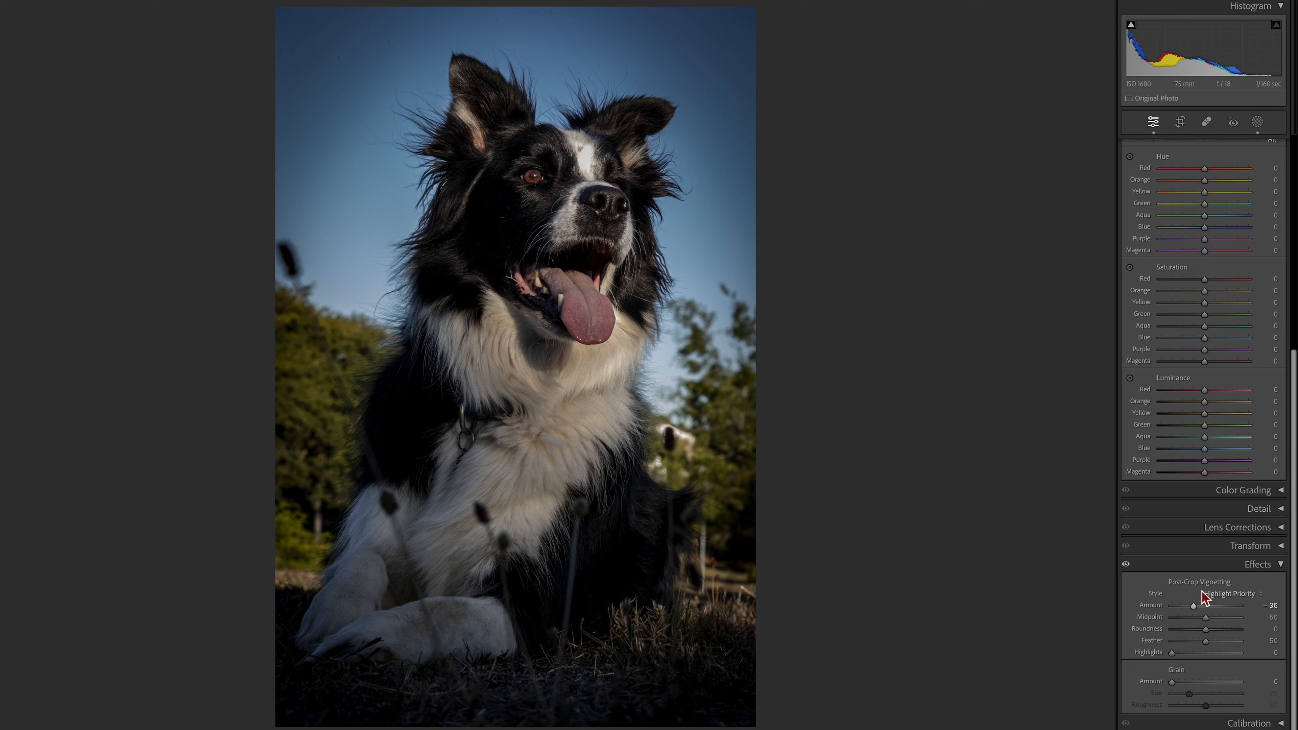
# Step: Set the Blue saturation to −75 and compare the photo with the HSL adjustments off and on
pyautogui.scroll(3, 1196, 528)
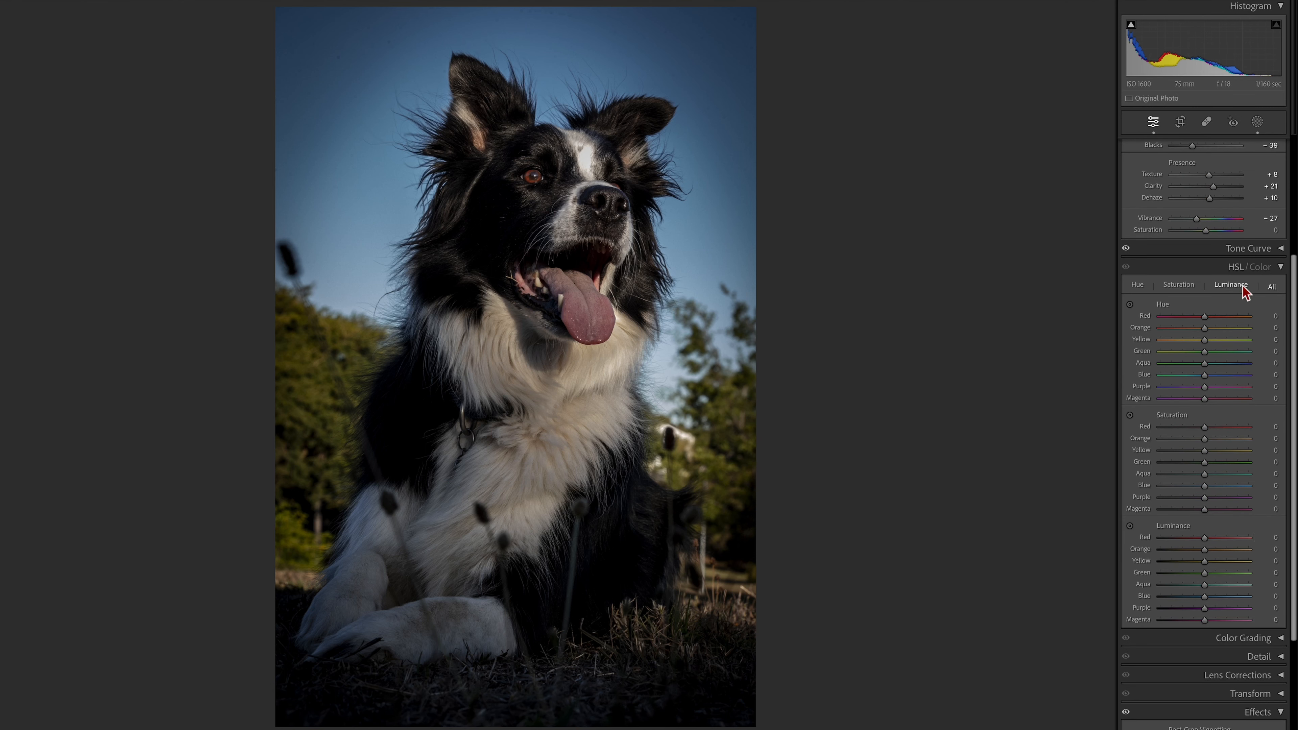
pyautogui.click(1178, 287)
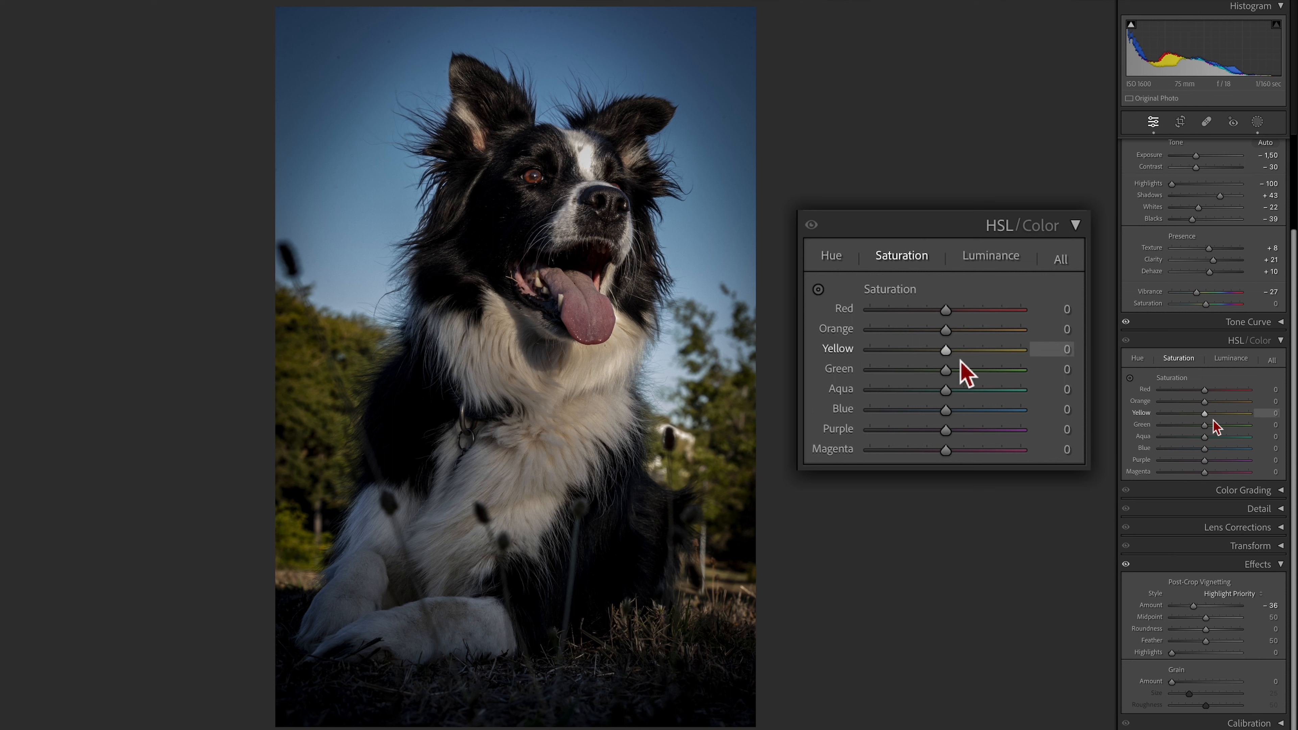
pyautogui.moveTo(1204, 449); pyautogui.dragTo(1172, 448)
pyautogui.click(1126, 341)
pyautogui.click(1126, 340)
pyautogui.click(1127, 341)
pyautogui.click(1126, 342)
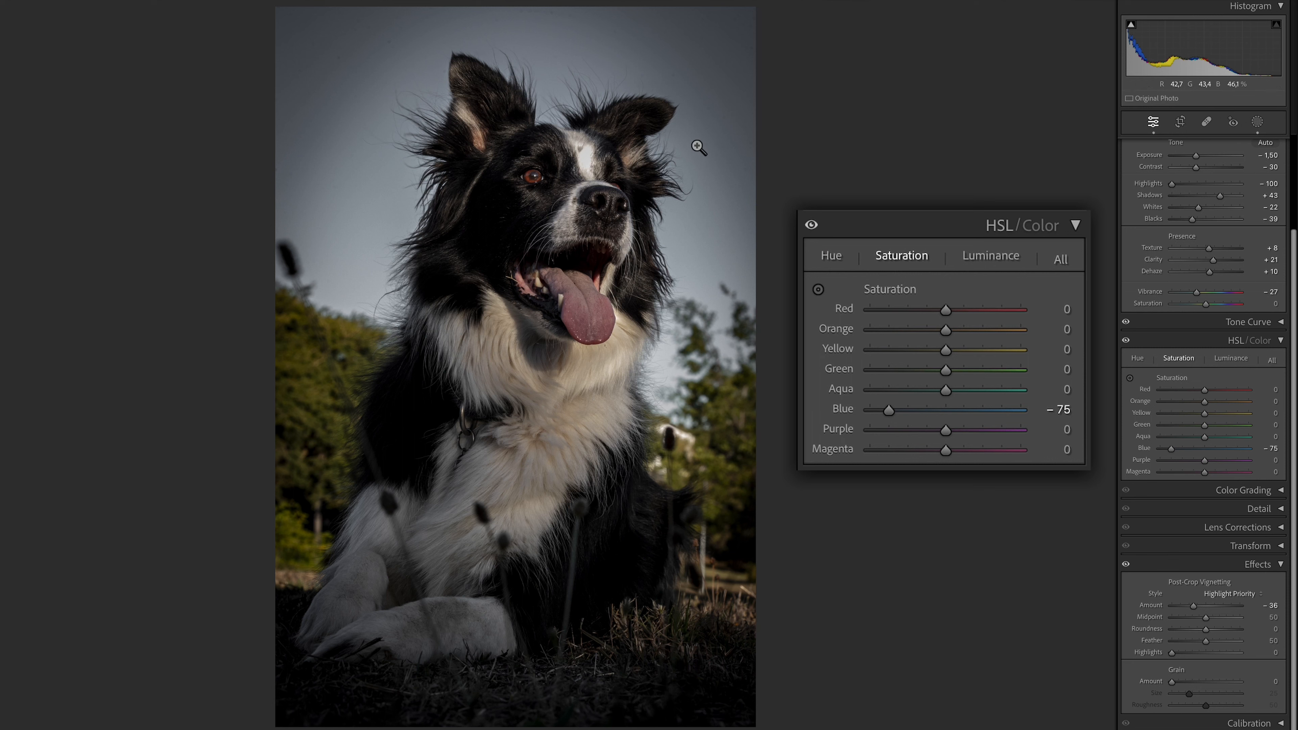
# Step: Shift the Aqua hue to −25 and the Blue hue to −28, and set the Blue luminance to −43
pyautogui.click(1137, 358)
pyautogui.moveTo(1202, 451); pyautogui.dragTo(1194, 438)
pyautogui.click(1230, 362)
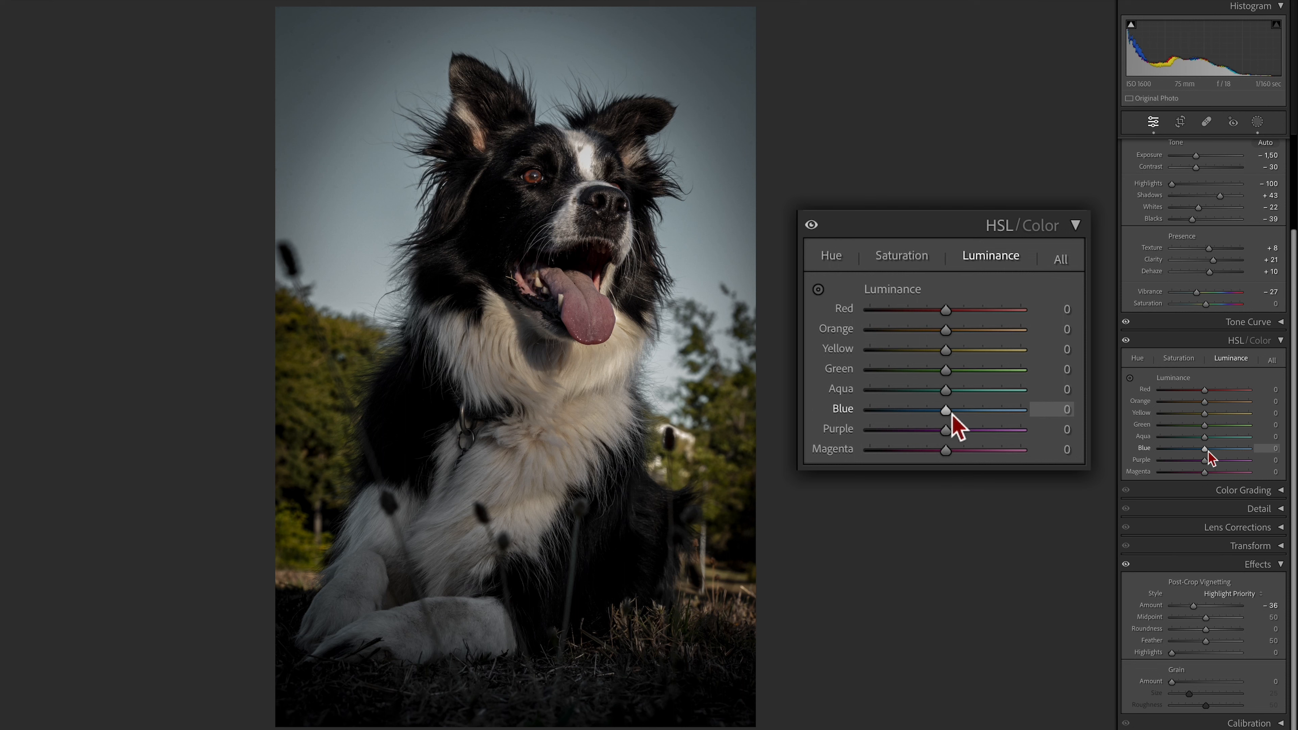
pyautogui.moveTo(1208, 451); pyautogui.dragTo(1157, 450)
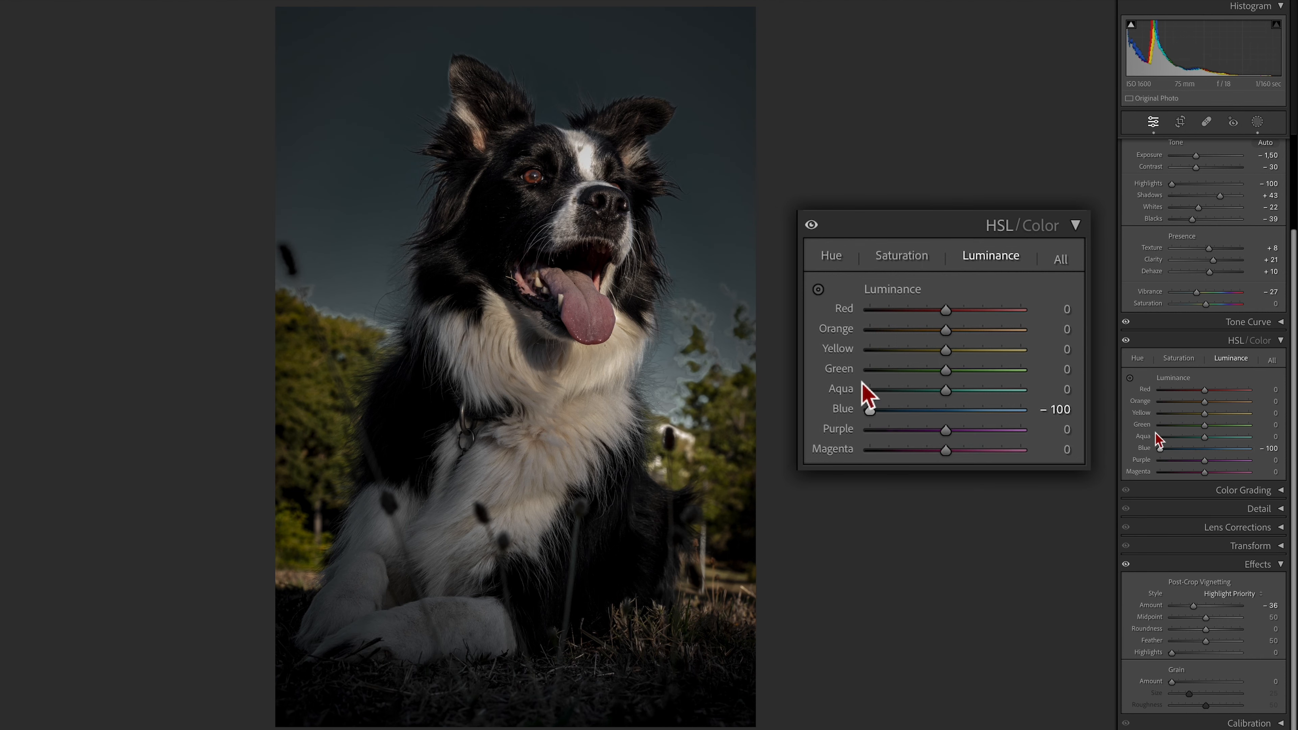
pyautogui.moveTo(1158, 450); pyautogui.dragTo(1188, 451)
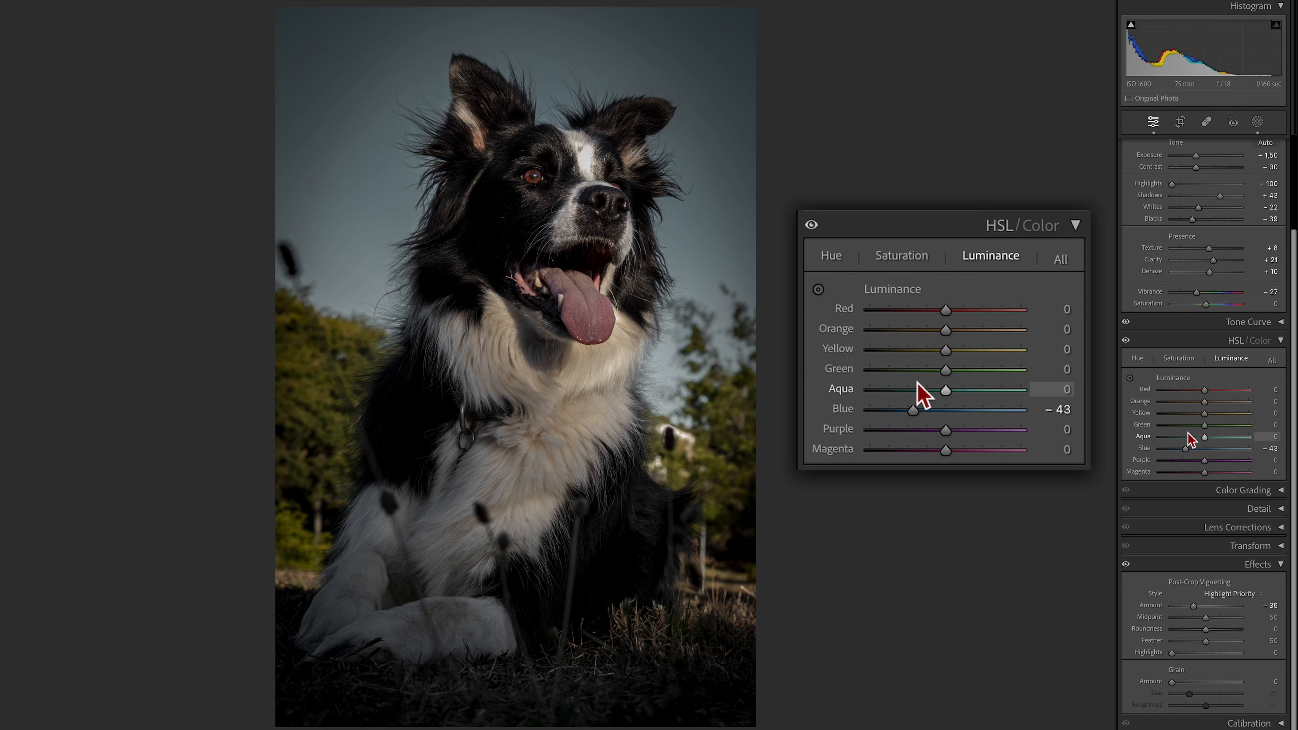
# Step: Desaturate the foliage by setting the Green saturation to −100 and the Yellow saturation to −66
pyautogui.click(1178, 358)
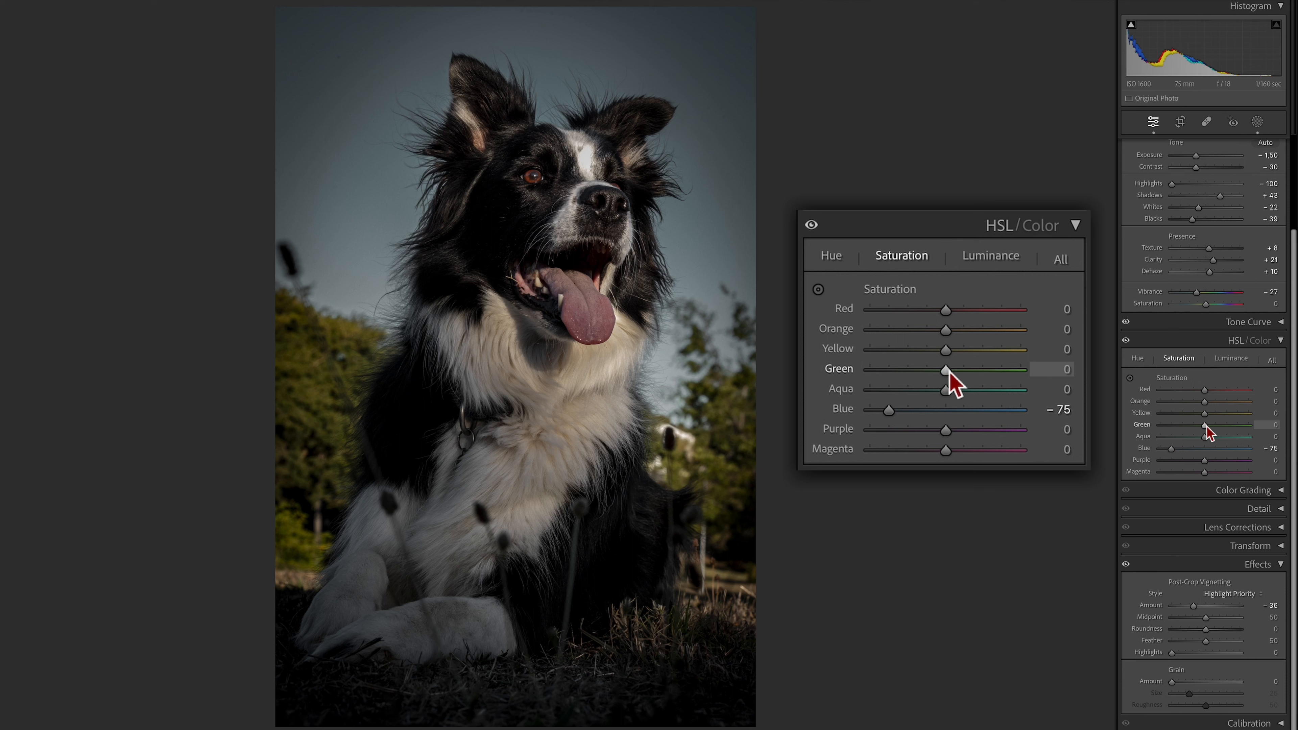
pyautogui.moveTo(1205, 425); pyautogui.dragTo(1156, 434)
pyautogui.moveTo(1207, 416); pyautogui.dragTo(1175, 416)
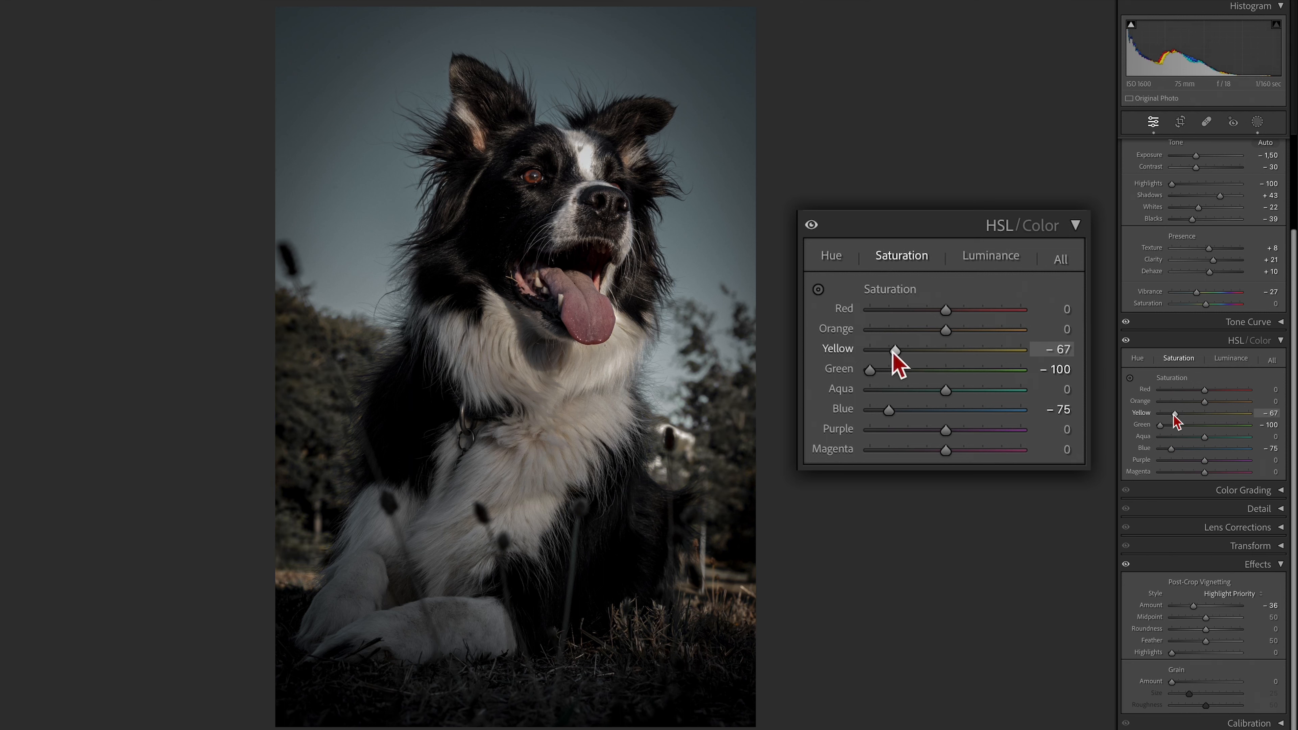
pyautogui.moveTo(893, 352)
pyautogui.mouseDown()
pyautogui.moveTo(935, 354)
pyautogui.moveTo(894, 357)
pyautogui.mouseUp()
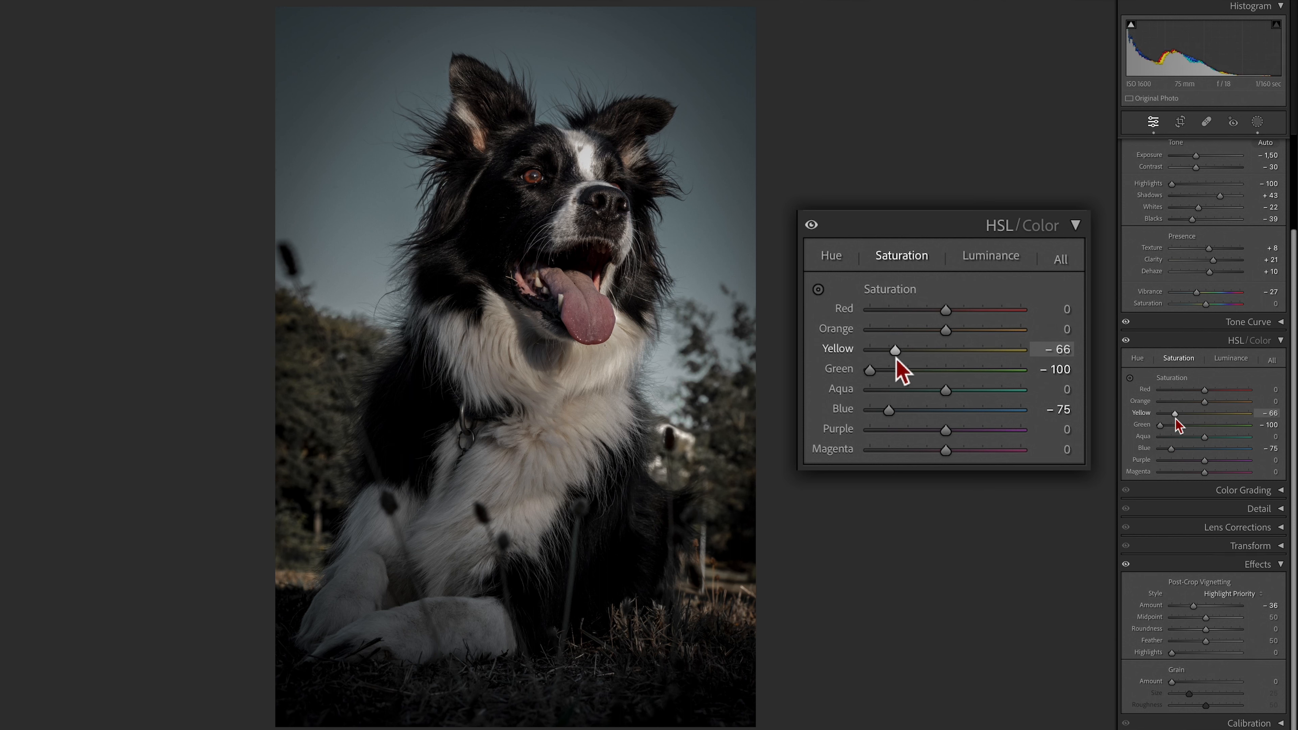
# Step: Darken the background colors by setting luminance to −36 for Yellow, −59 for Green and −78 for Aqua
pyautogui.click(976, 262)
pyautogui.moveTo(946, 369); pyautogui.dragTo(899, 371)
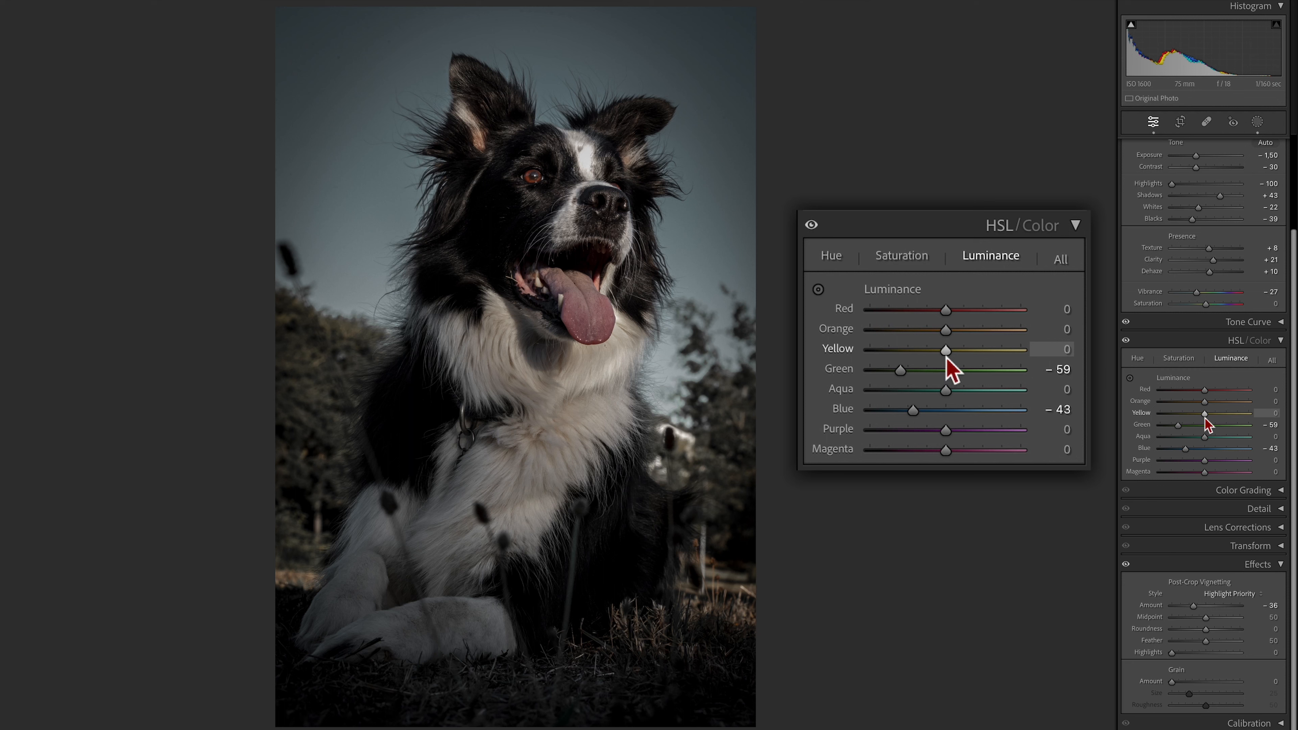
pyautogui.moveTo(946, 358); pyautogui.dragTo(884, 390)
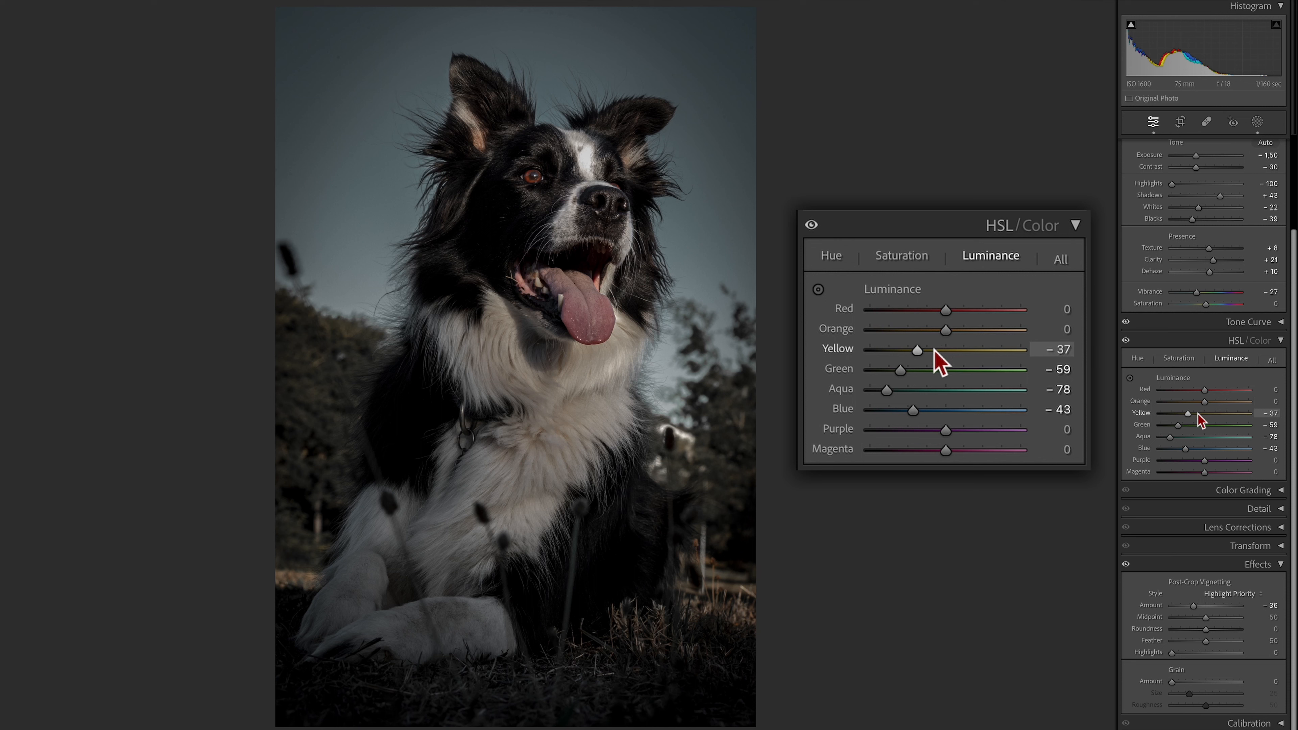
pyautogui.moveTo(921, 354); pyautogui.dragTo(919, 353)
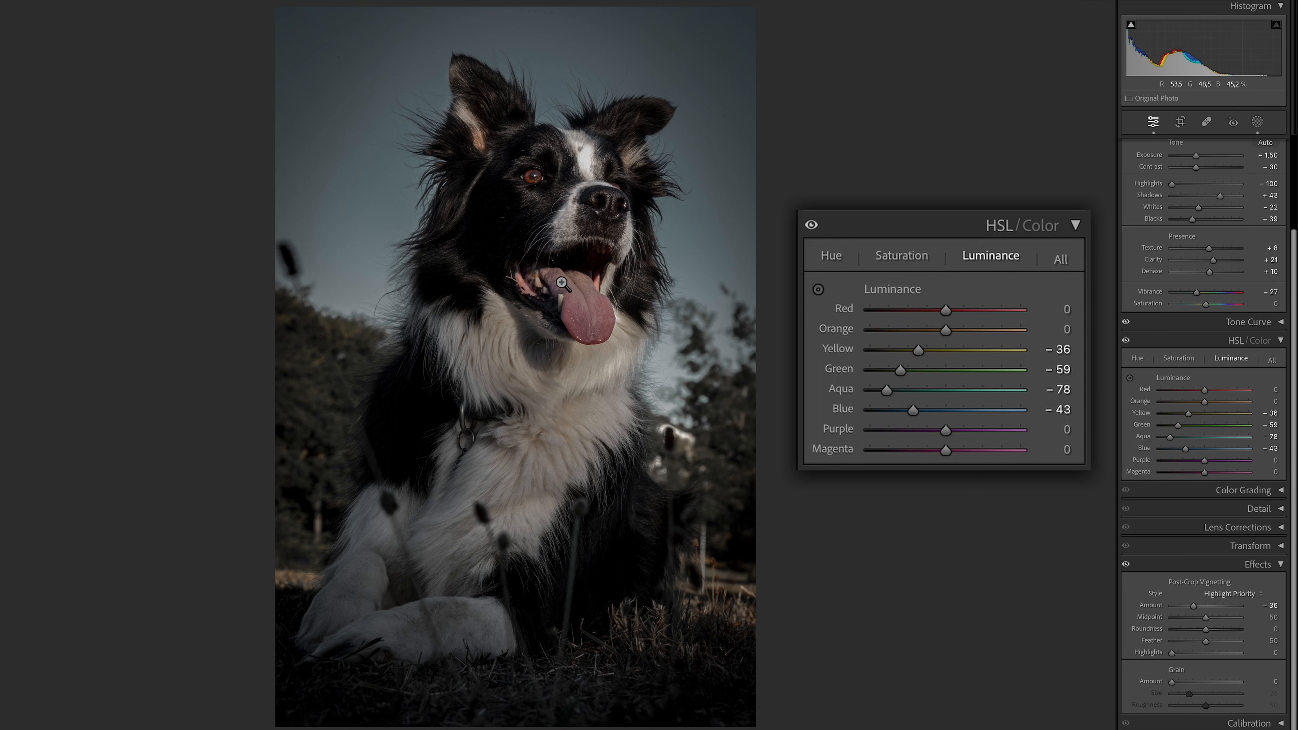
# Step: Set the Red saturation to −22 and Yellow saturation to −54, and the Purple luminance to −54 and Magenta luminance to −72
pyautogui.click(1182, 359)
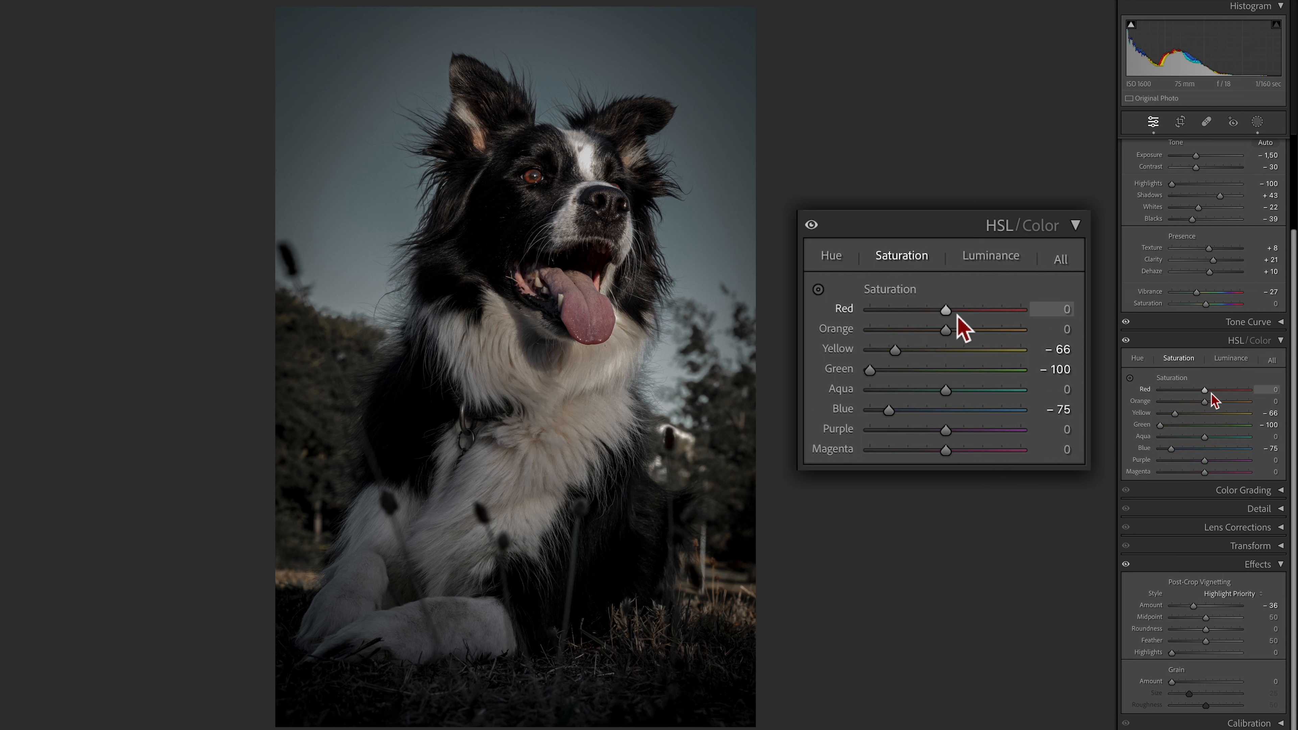
pyautogui.moveTo(1210, 392); pyautogui.dragTo(1196, 392)
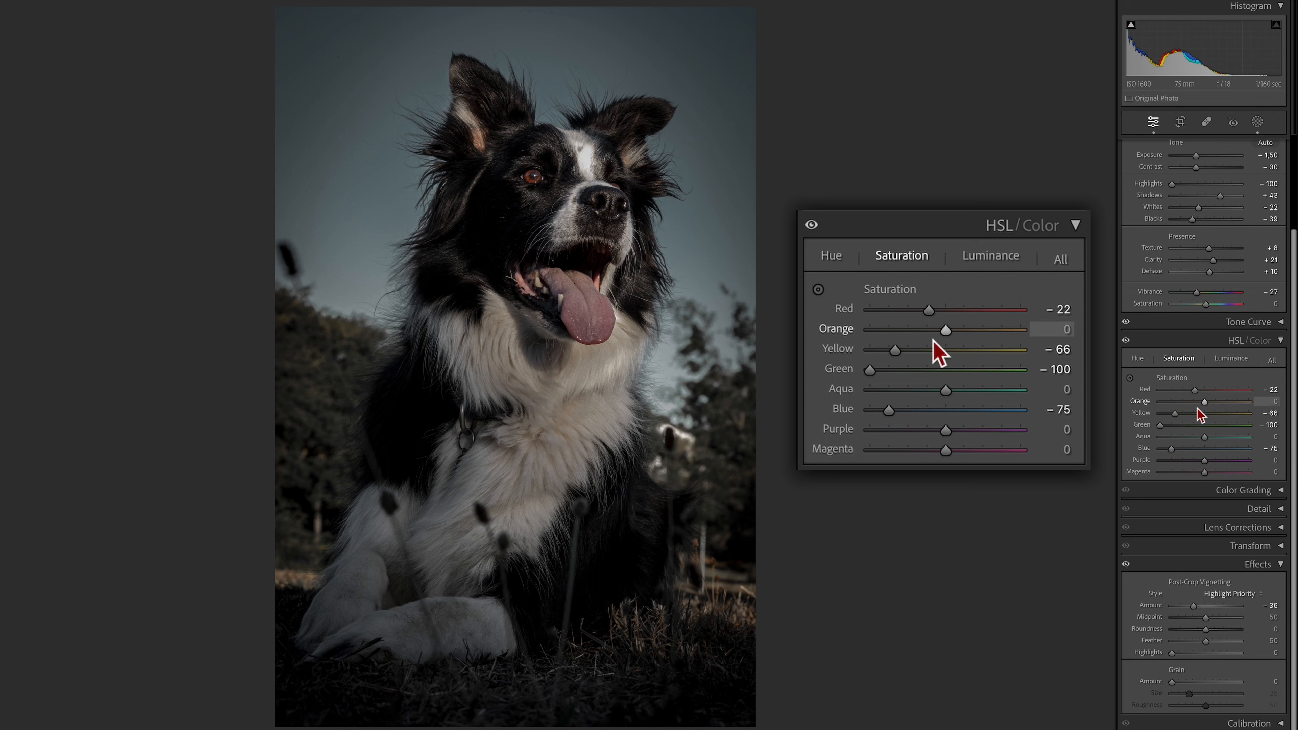
pyautogui.moveTo(1181, 417)
pyautogui.mouseDown()
pyautogui.moveTo(1169, 418)
pyautogui.moveTo(1183, 419)
pyautogui.mouseUp()
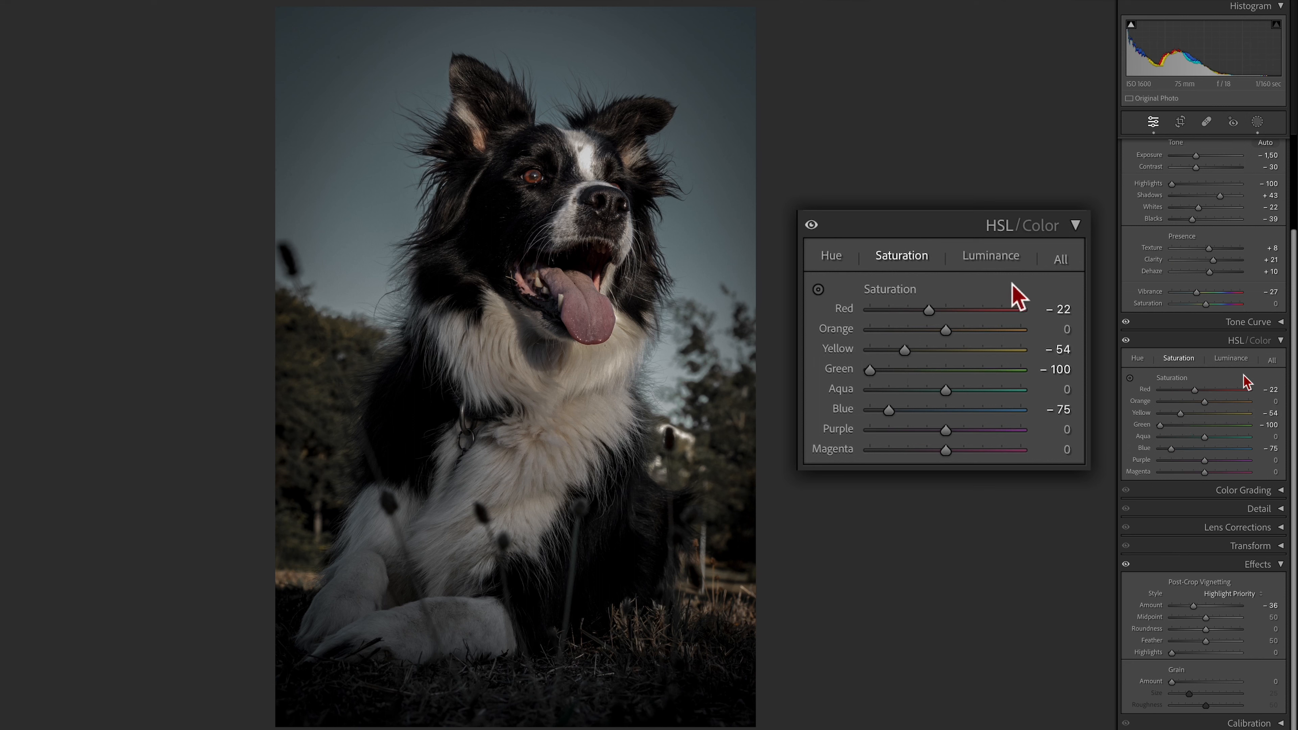
pyautogui.click(1236, 361)
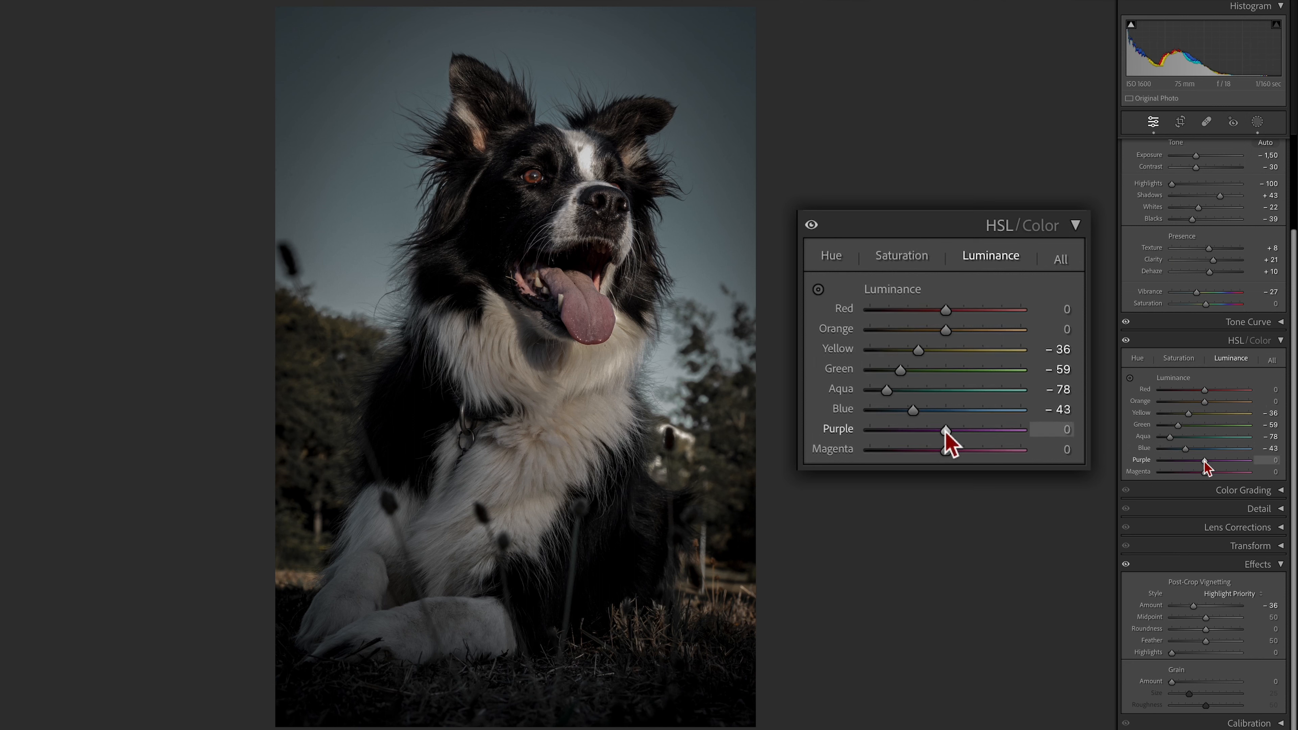
pyautogui.moveTo(1204, 461); pyautogui.dragTo(1170, 477)
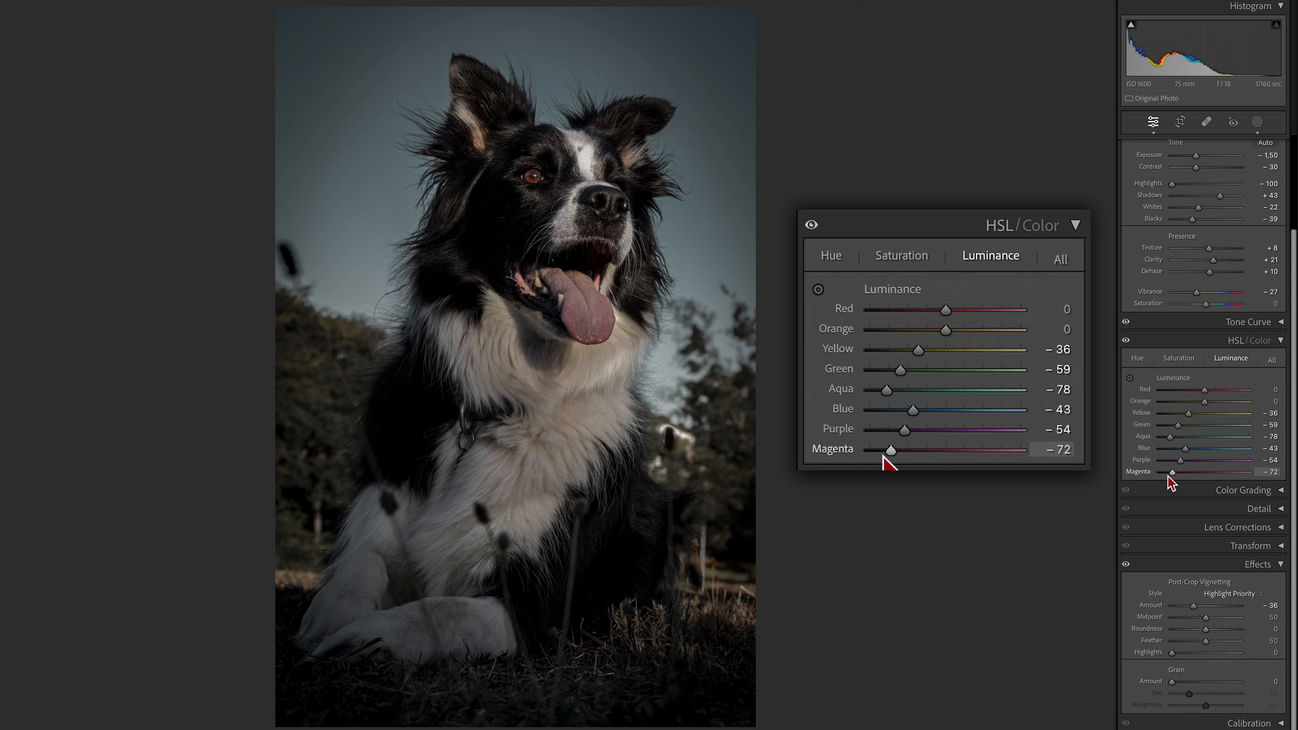
# Step: Show all HSL adjustments together and shift the Yellow hue to −49 and the Green hue to −61
pyautogui.click(1272, 361)
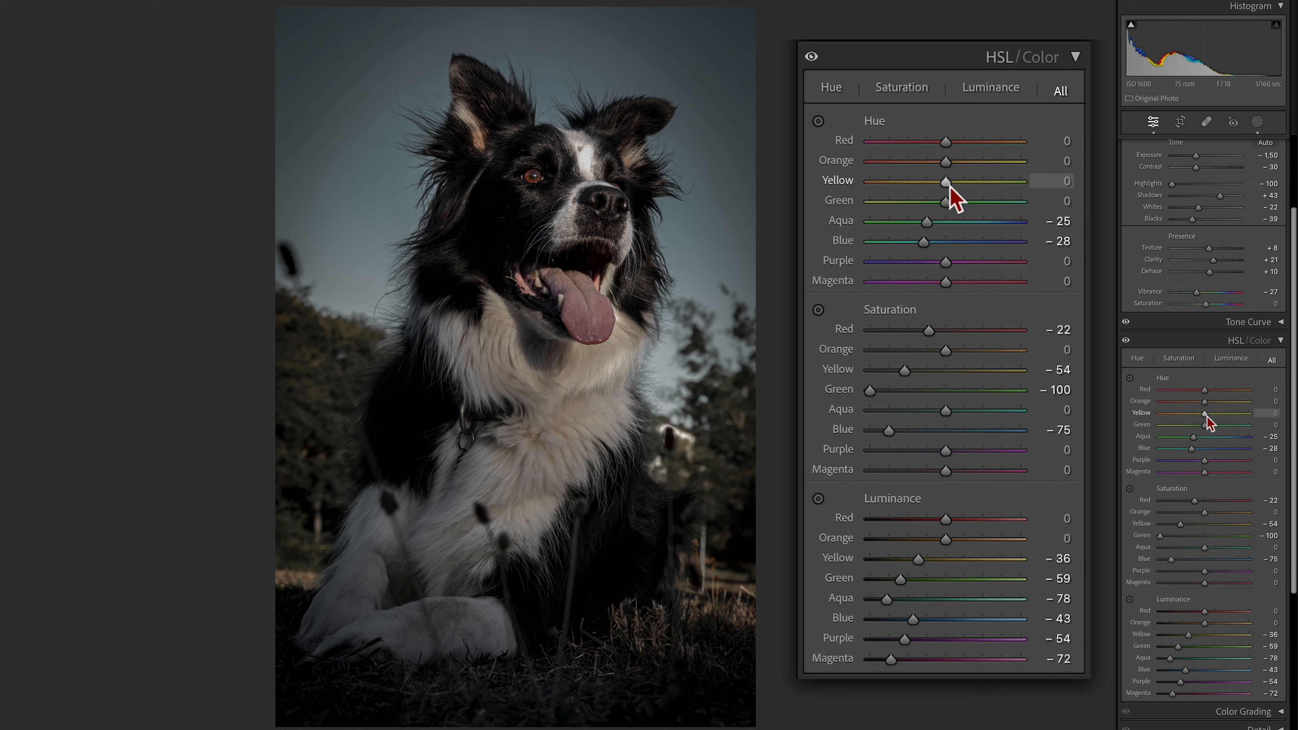
pyautogui.moveTo(947, 193)
pyautogui.mouseDown()
pyautogui.moveTo(934, 196)
pyautogui.moveTo(1020, 209)
pyautogui.moveTo(916, 191)
pyautogui.moveTo(961, 196)
pyautogui.mouseUp()
pyautogui.doubleClick(851, 185)
pyautogui.moveTo(950, 186); pyautogui.dragTo(913, 186)
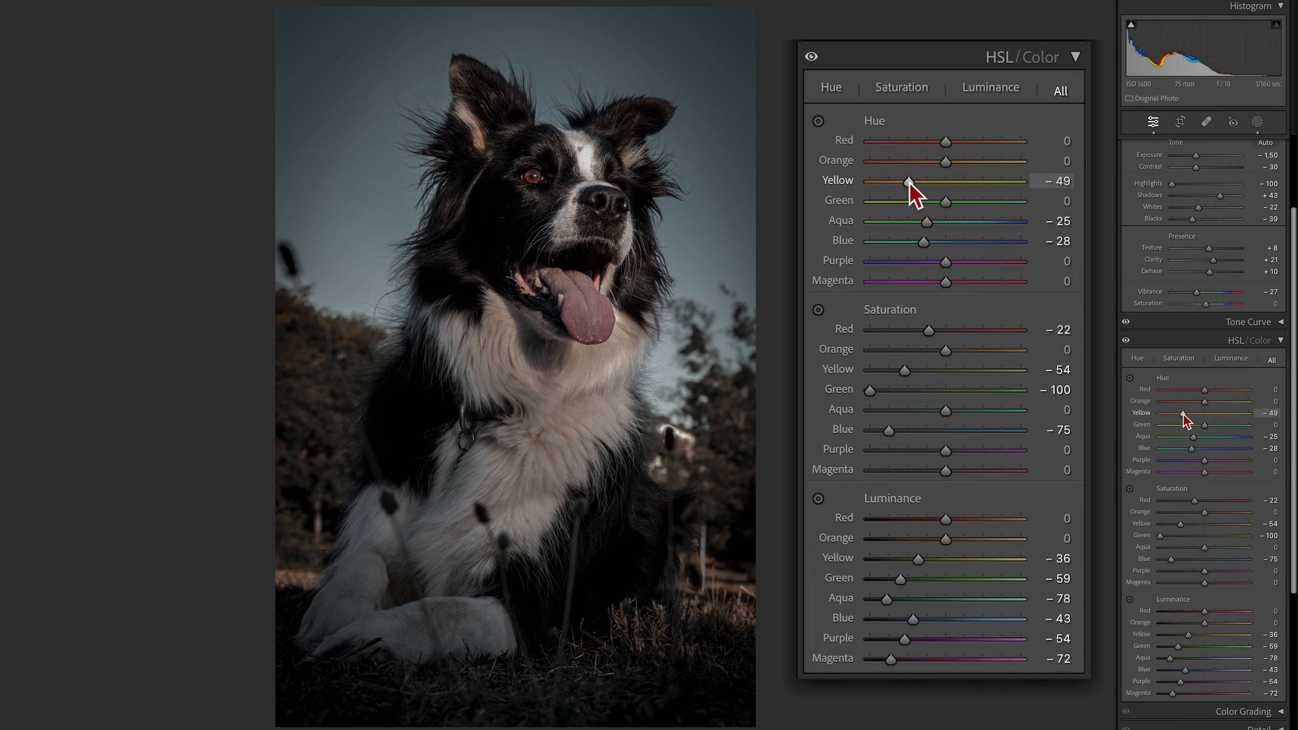
pyautogui.moveTo(945, 205); pyautogui.dragTo(901, 206)
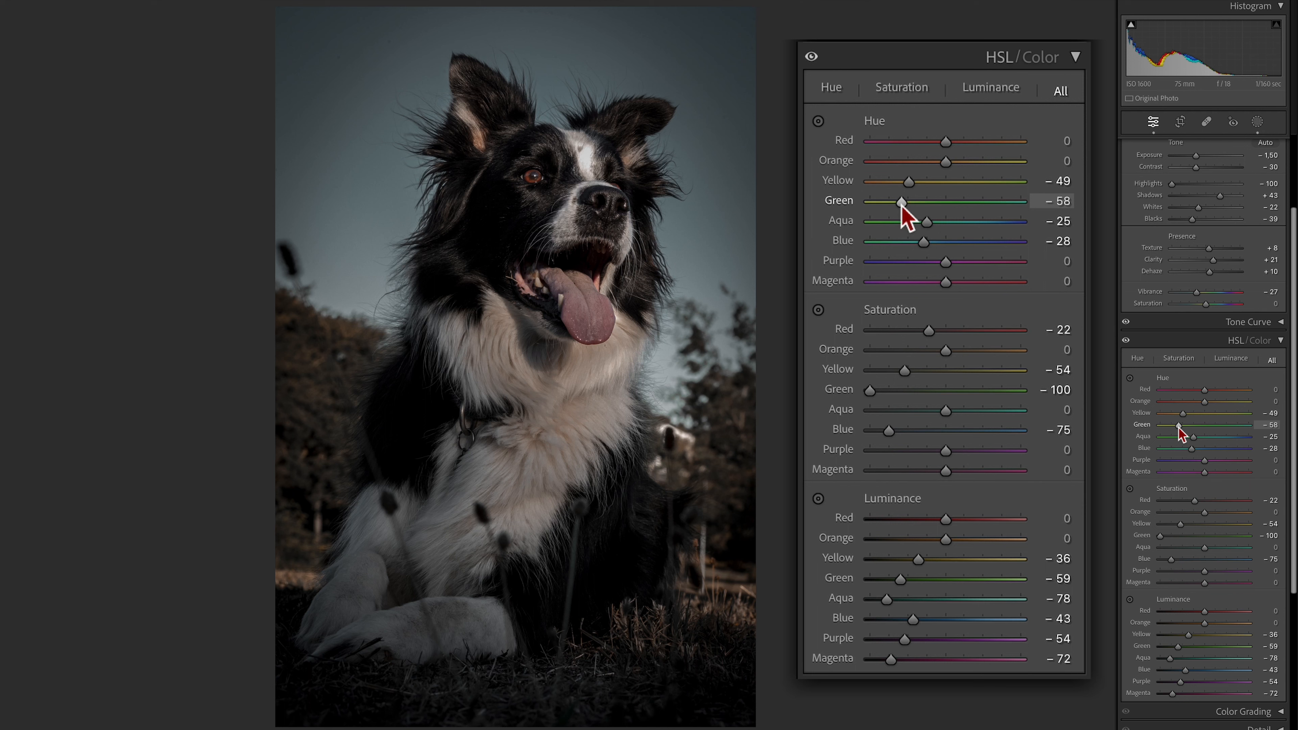
pyautogui.moveTo(900, 204); pyautogui.dragTo(898, 204)
# Step: Return the Red saturation to 0, and set the Orange saturation to −22 and the Aqua saturation to −65
pyautogui.moveTo(933, 336)
pyautogui.mouseDown()
pyautogui.moveTo(986, 342)
pyautogui.moveTo(921, 354)
pyautogui.mouseUp()
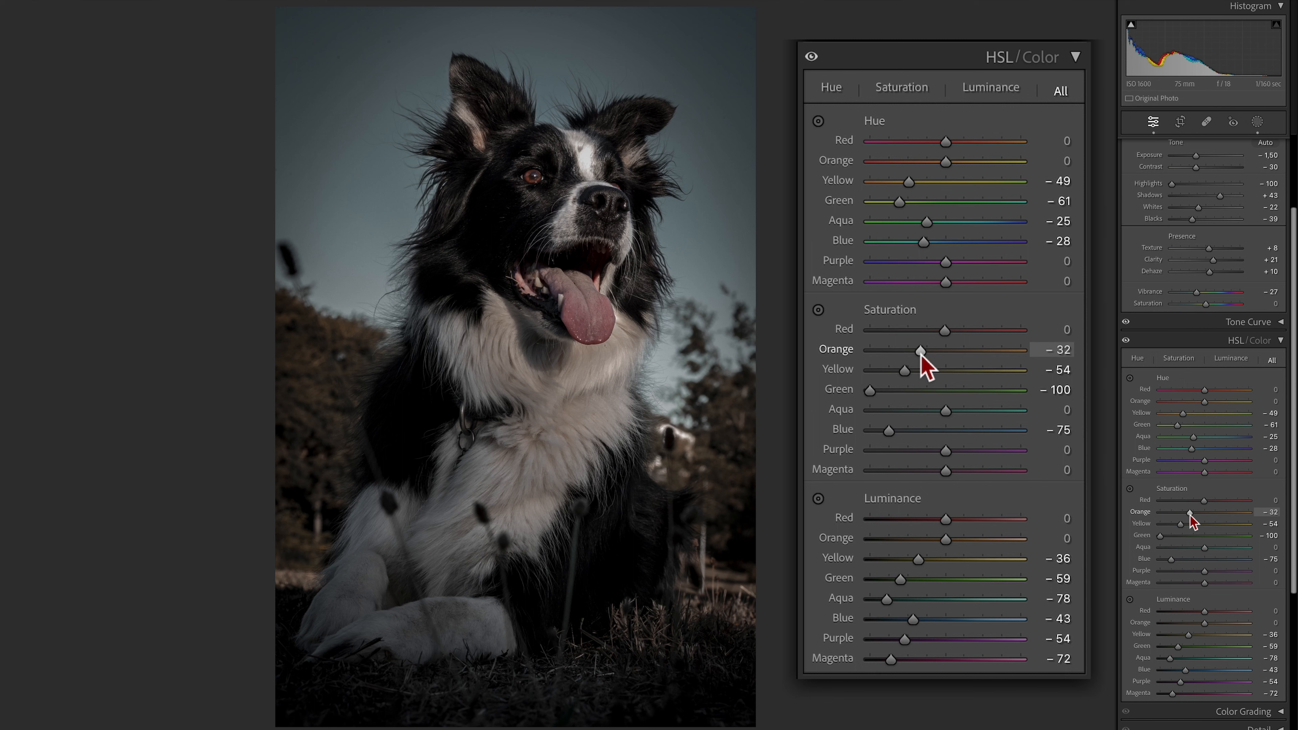
pyautogui.moveTo(918, 352); pyautogui.dragTo(928, 357)
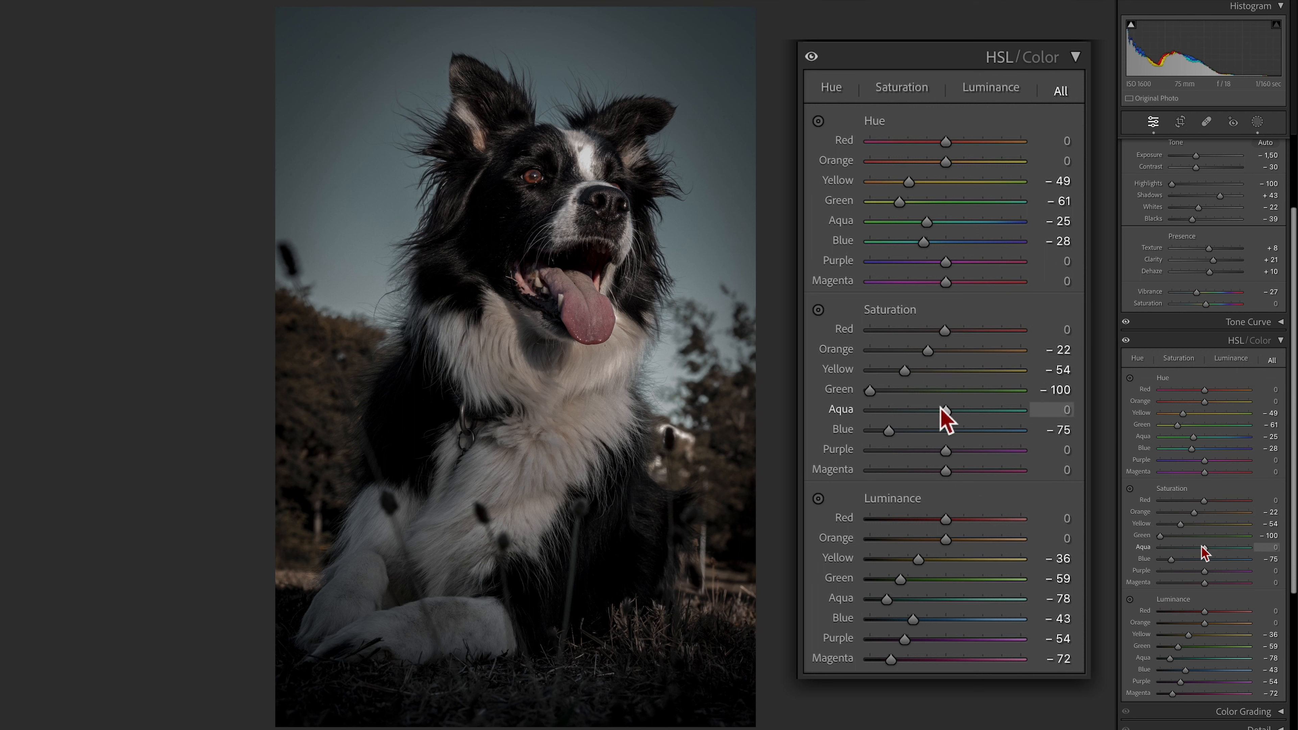
pyautogui.moveTo(942, 409); pyautogui.dragTo(894, 418)
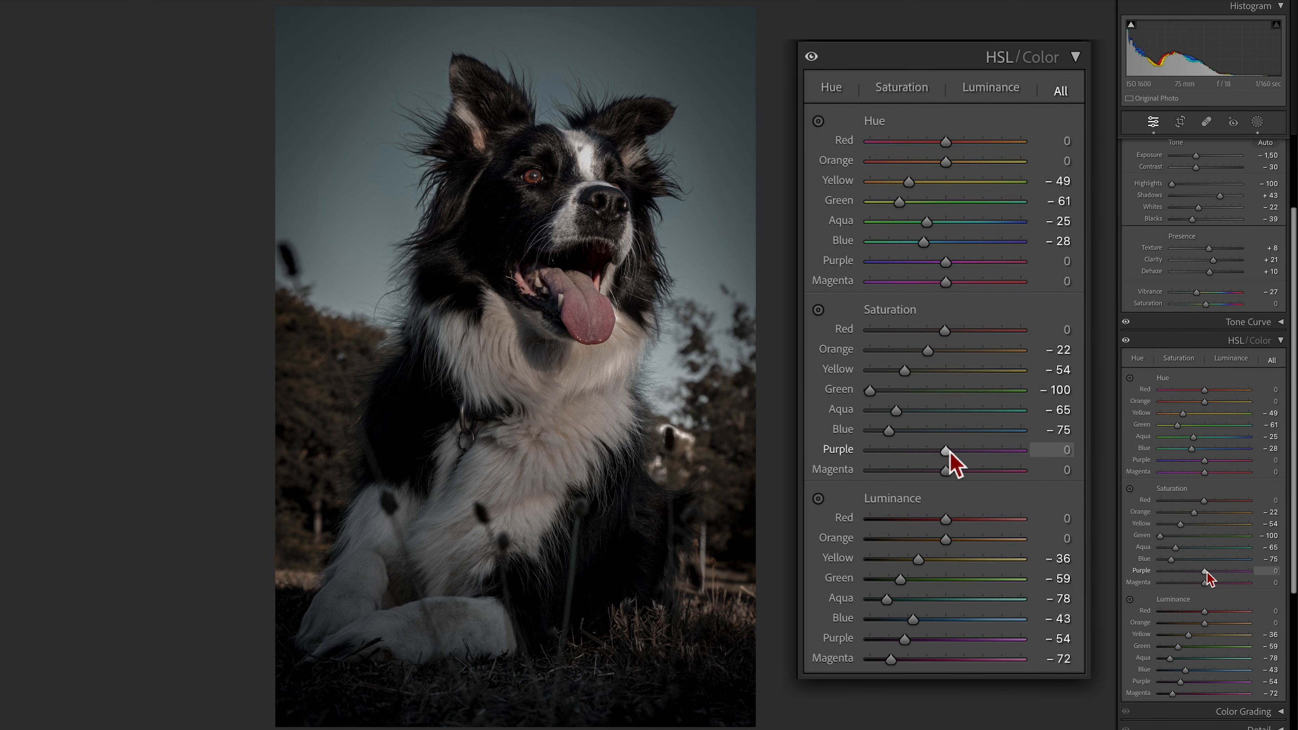
pyautogui.scroll(-1, 1208, 611)
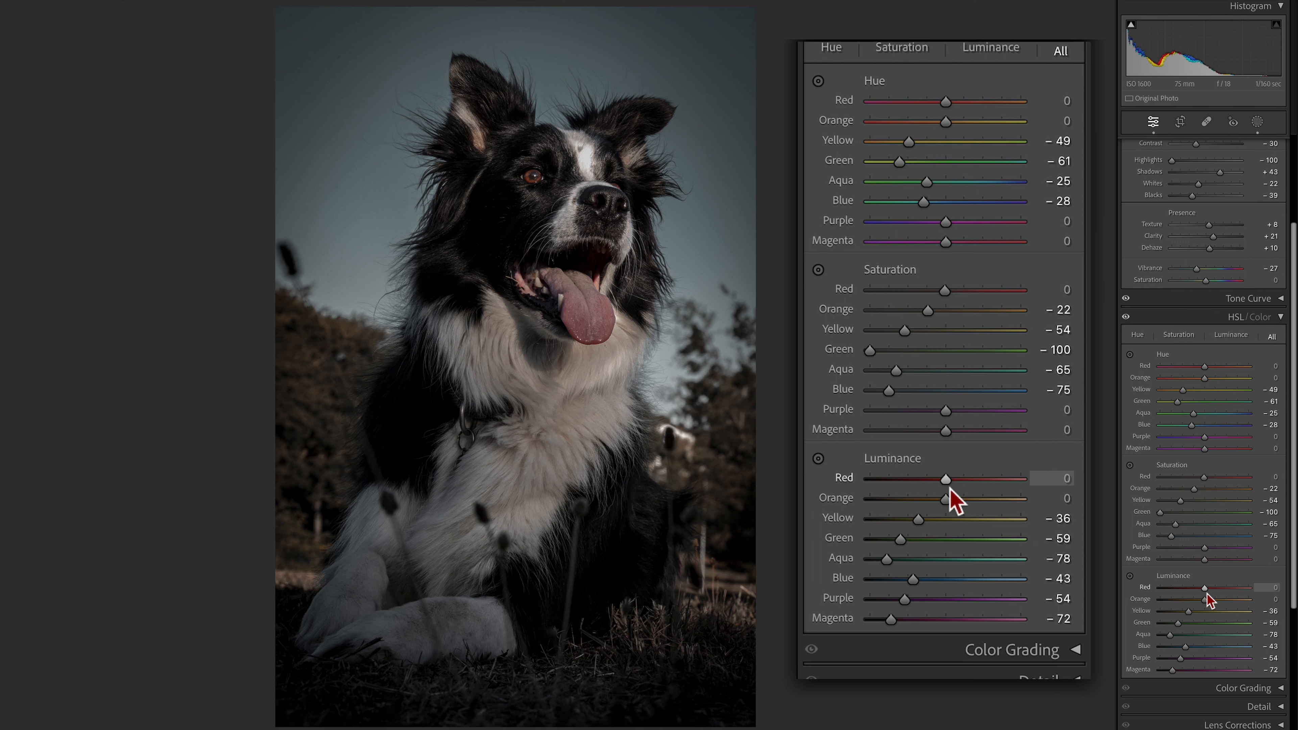
# Step: Set the Red luminance to −44 and the Orange luminance to +46
pyautogui.moveTo(1206, 590); pyautogui.dragTo(1187, 592)
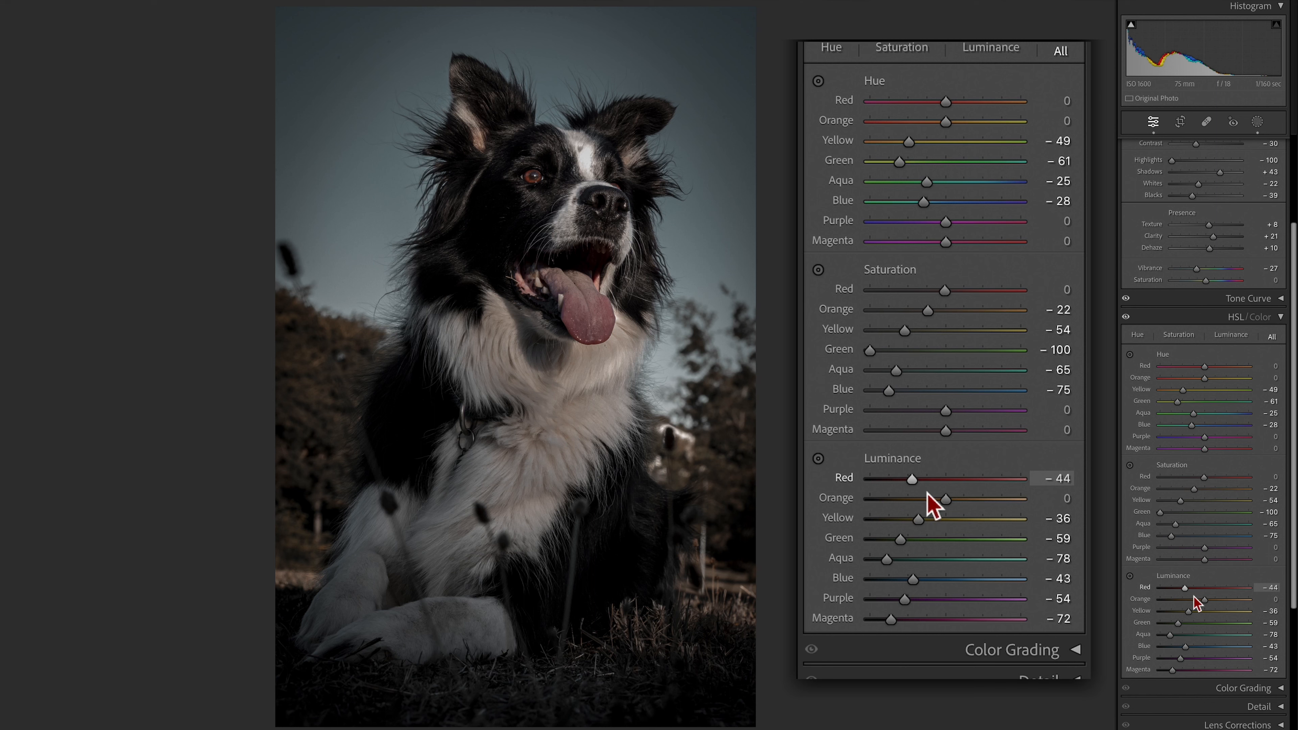
pyautogui.moveTo(1203, 599)
pyautogui.mouseDown()
pyautogui.moveTo(1224, 605)
pyautogui.moveTo(1178, 609)
pyautogui.moveTo(1218, 615)
pyautogui.moveTo(1208, 616)
pyautogui.mouseUp()
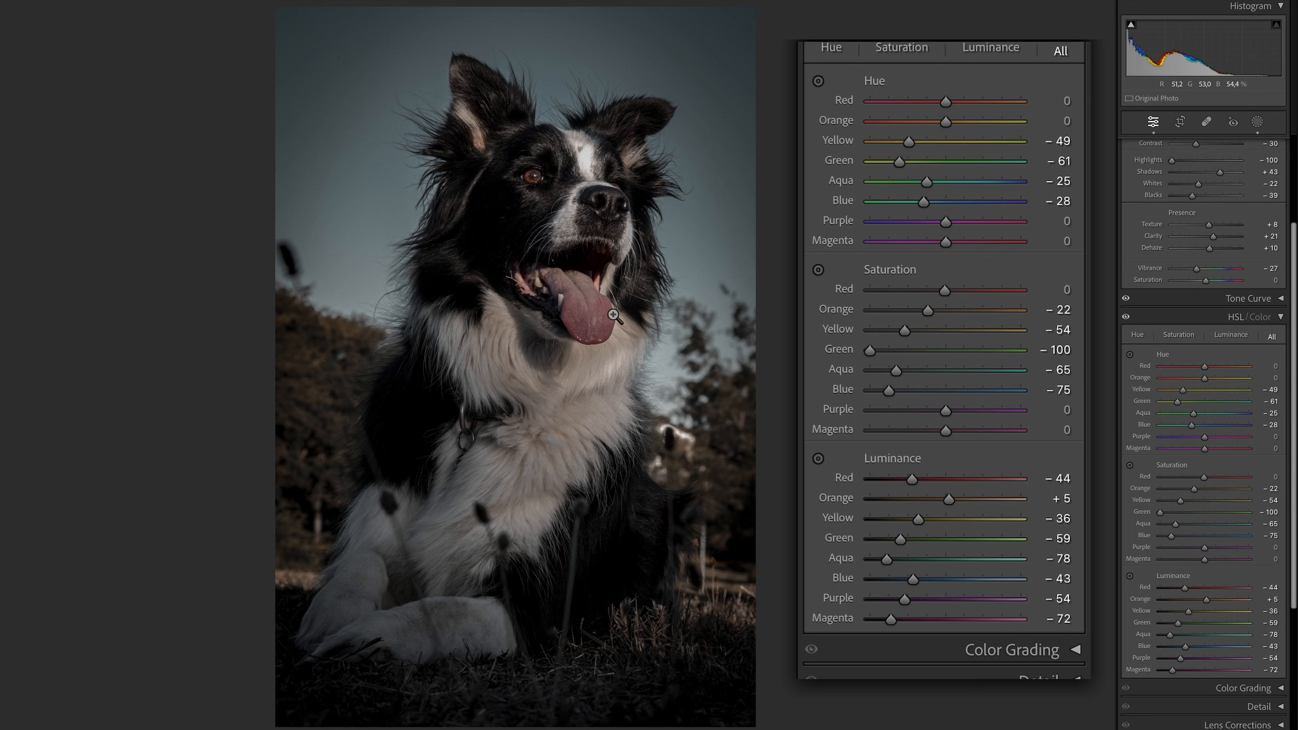
pyautogui.moveTo(1207, 604); pyautogui.dragTo(1225, 607)
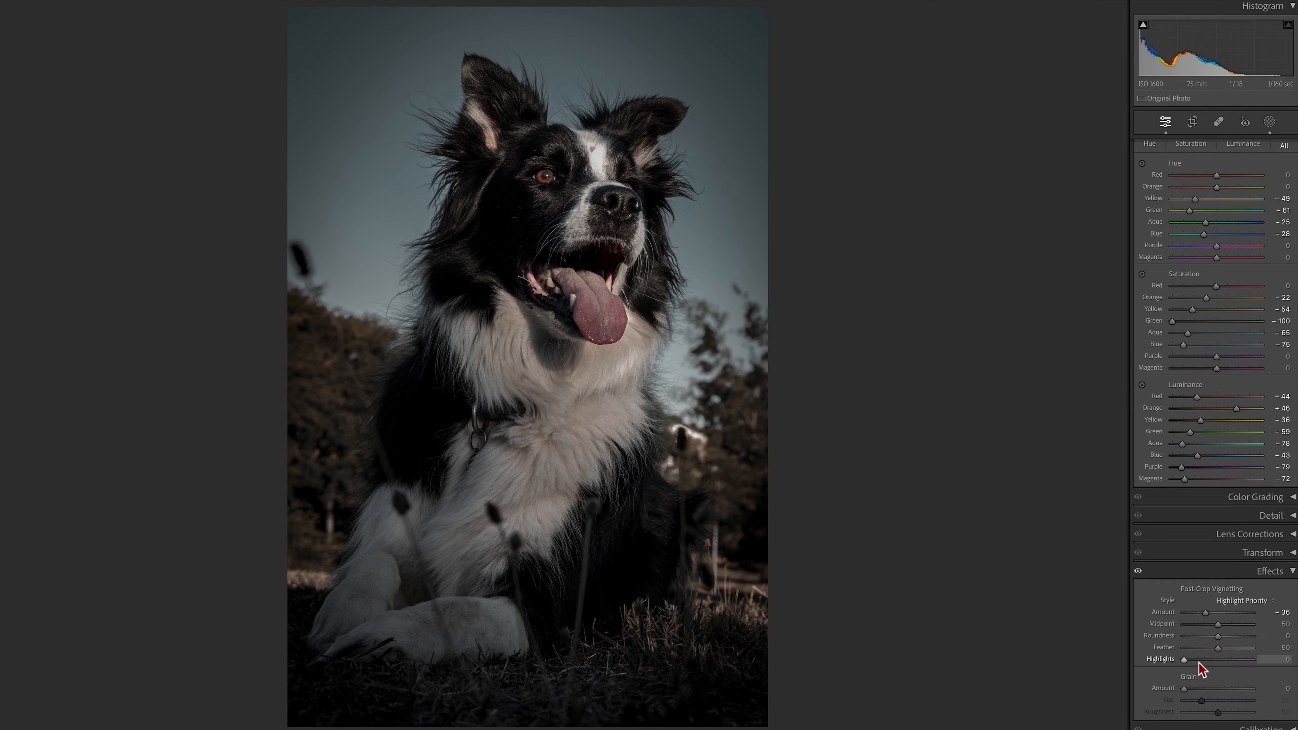
# Step: Turn on and select Mask 2 over the background trees and sky, and review its tone, color and effects settings
pyautogui.scroll(6, 1199, 663)
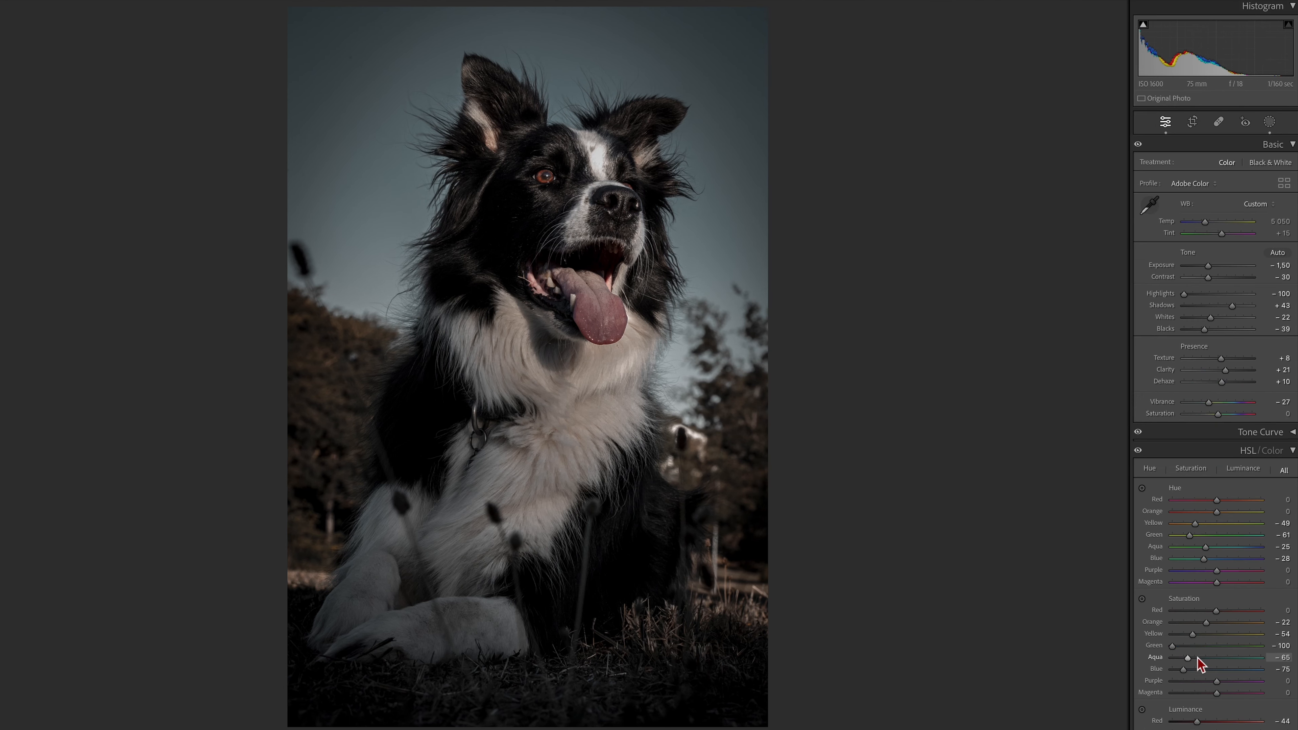
pyautogui.click(1270, 122)
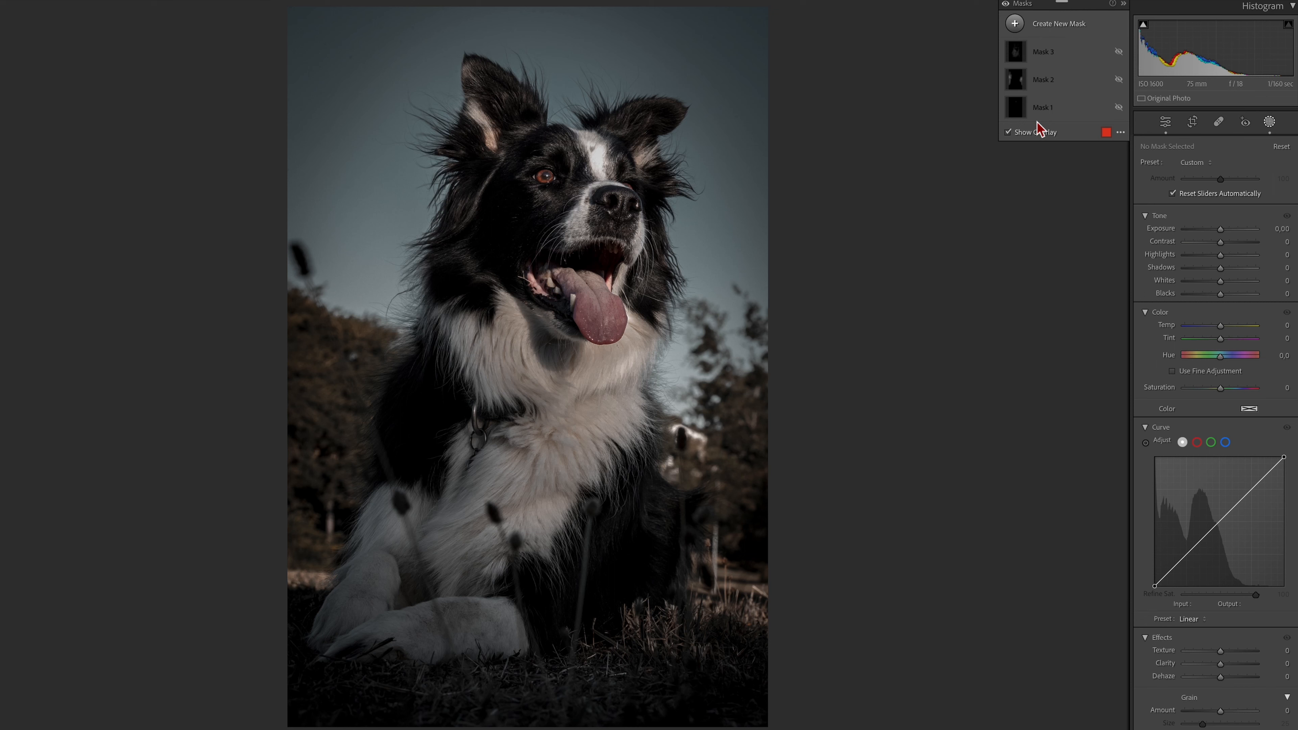
pyautogui.click(1042, 79)
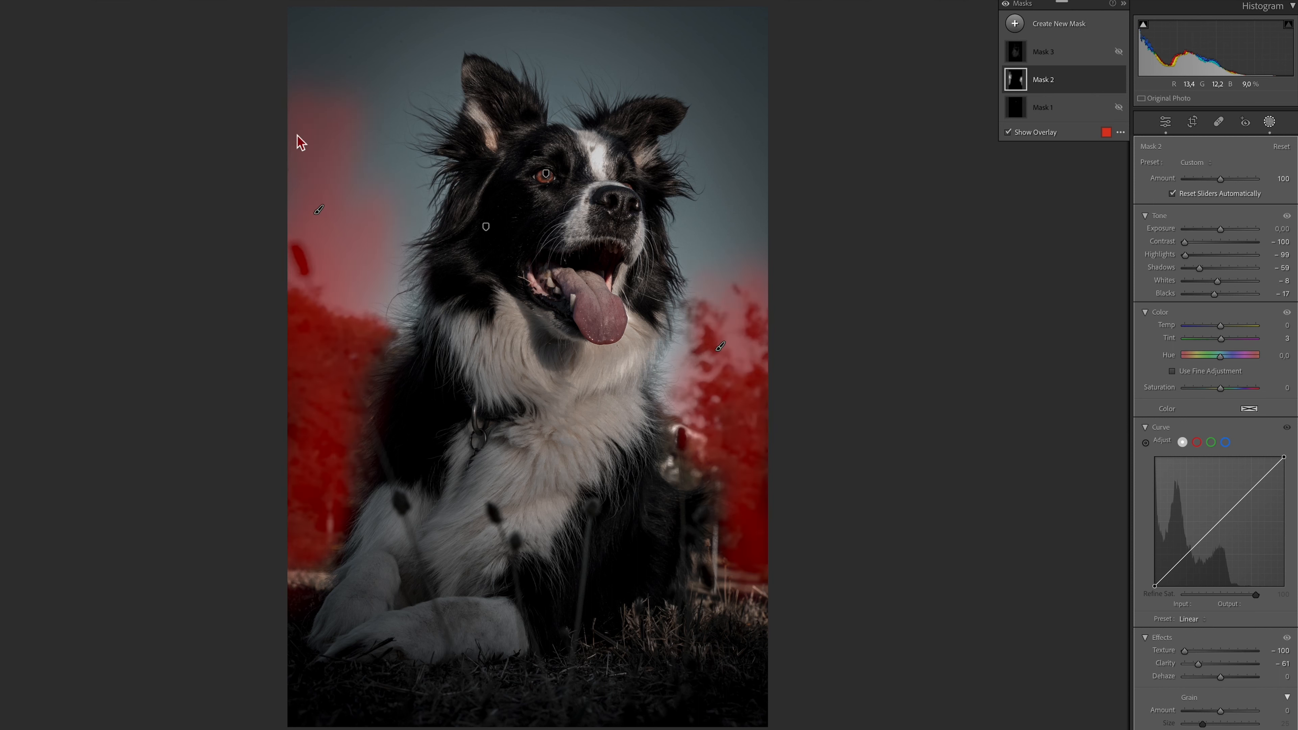
pyautogui.scroll(-3, 1238, 458)
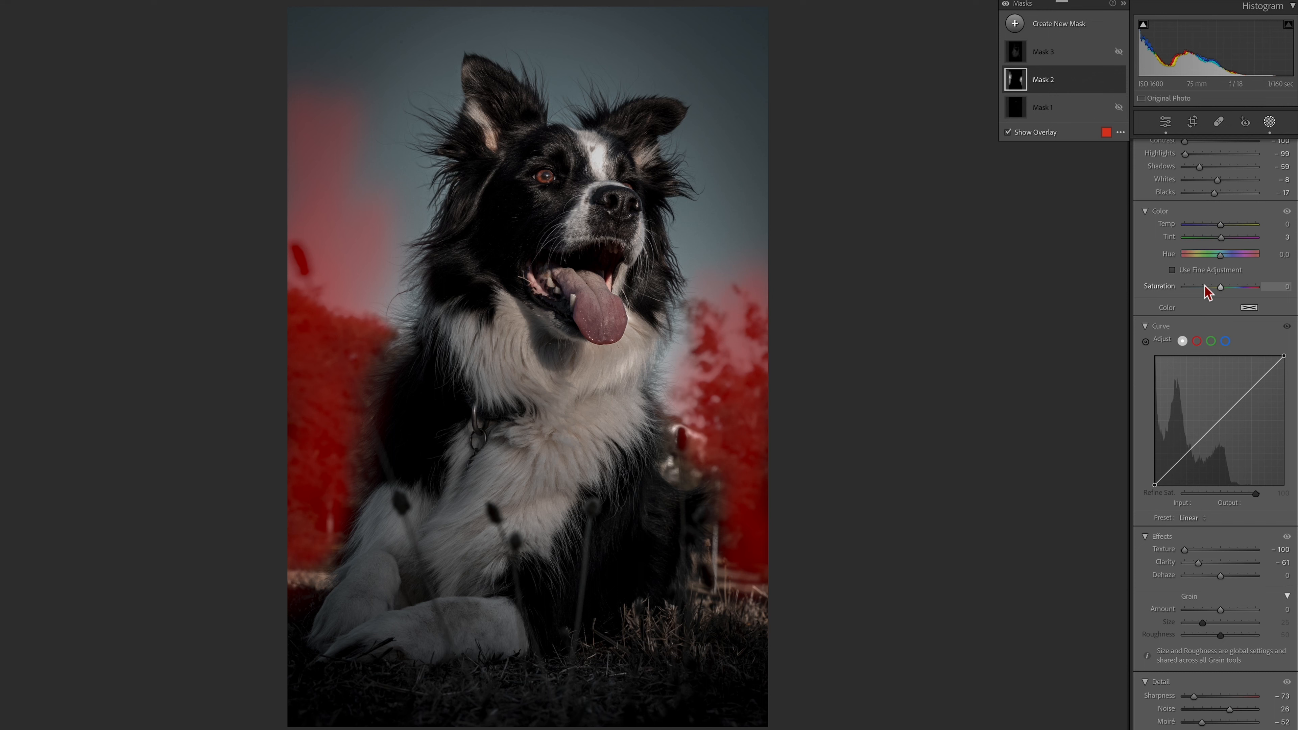
pyautogui.scroll(3, 1207, 292)
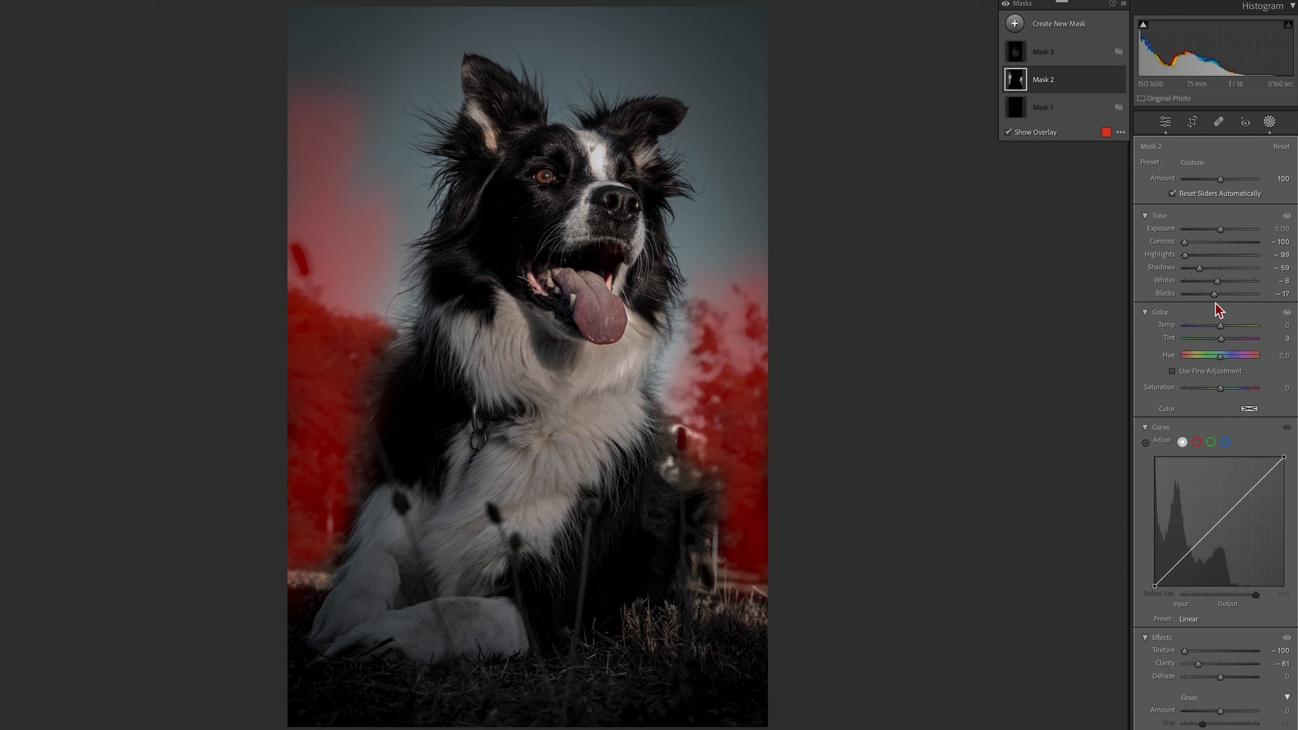
pyautogui.scroll(-2, 1231, 359)
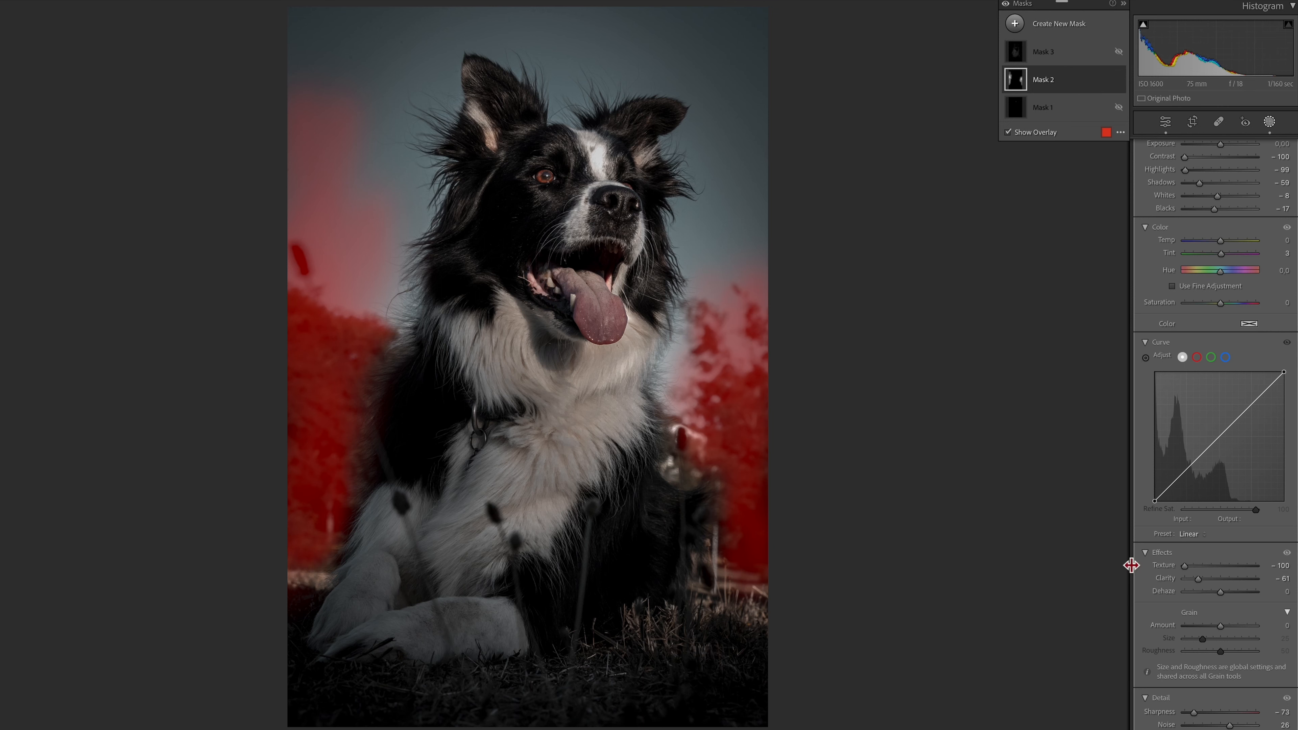
# Step: Compare the background with Mask 2 off and on at a closer zoom, and return to the full view
pyautogui.press('z')
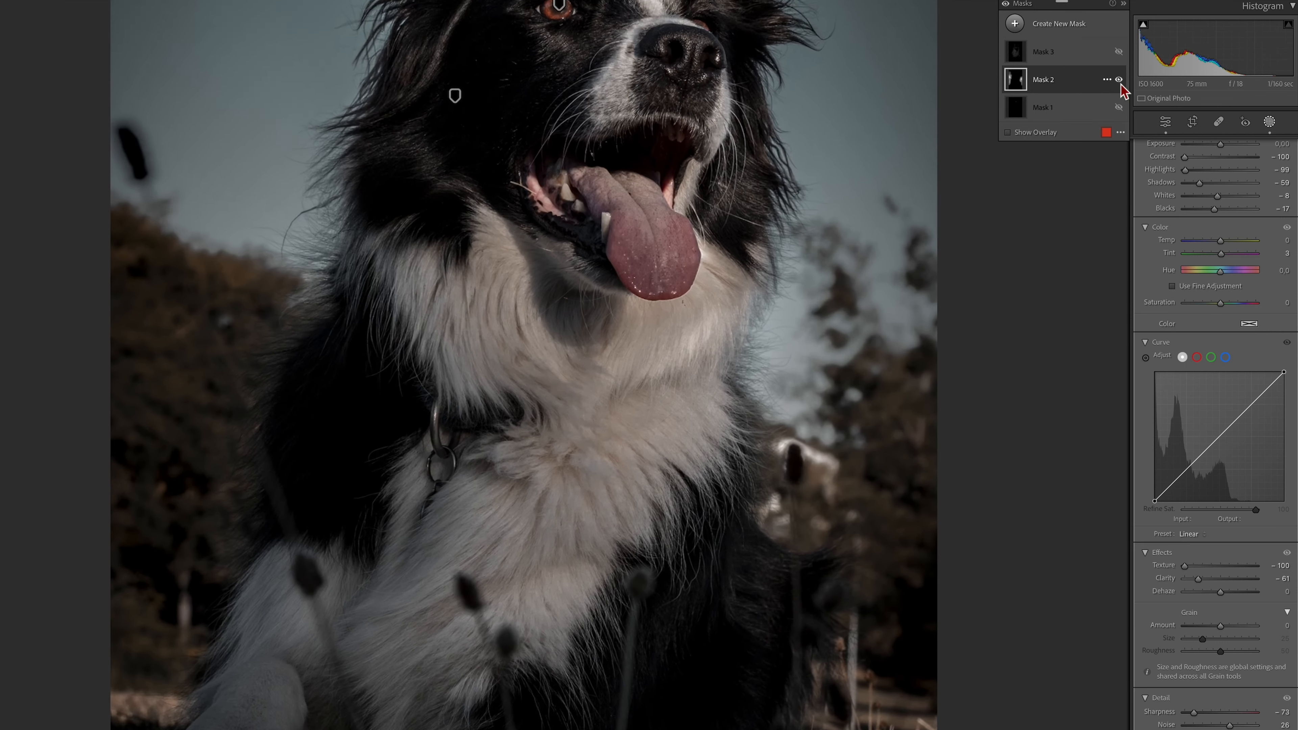
pyautogui.click(1119, 82)
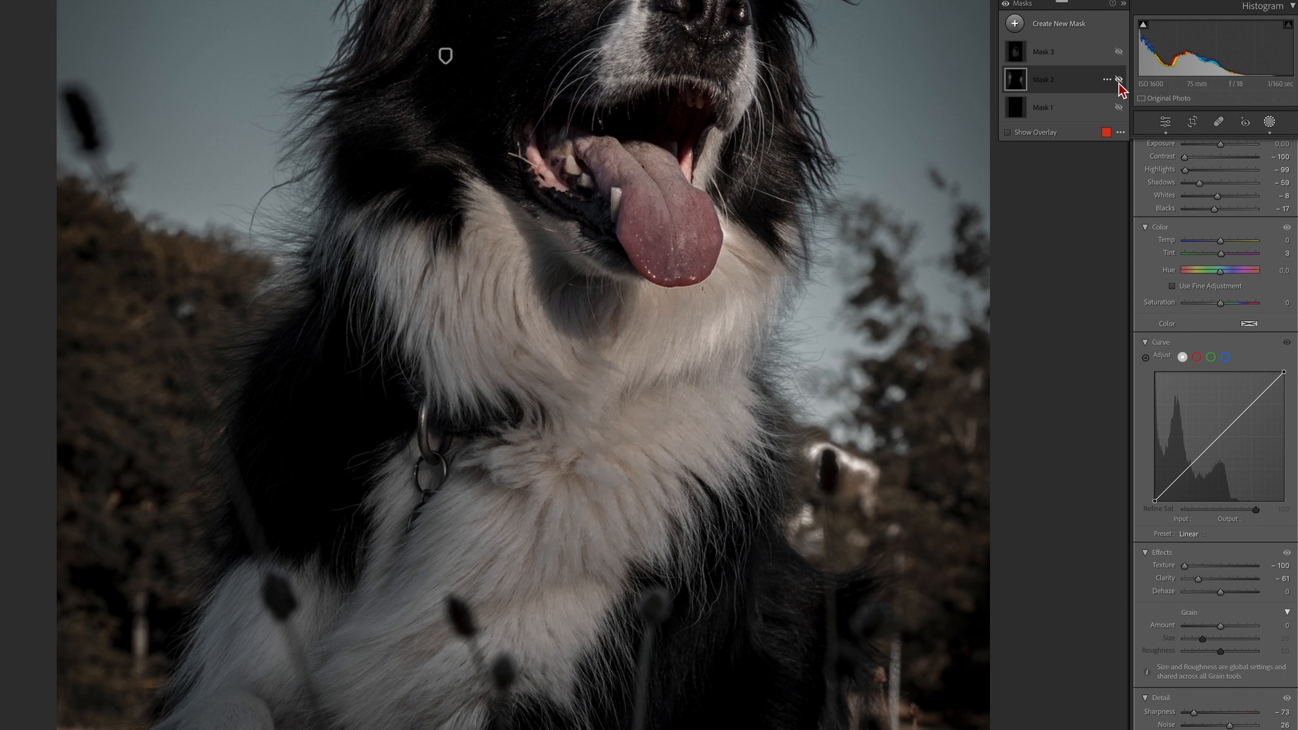
pyautogui.click(1119, 79)
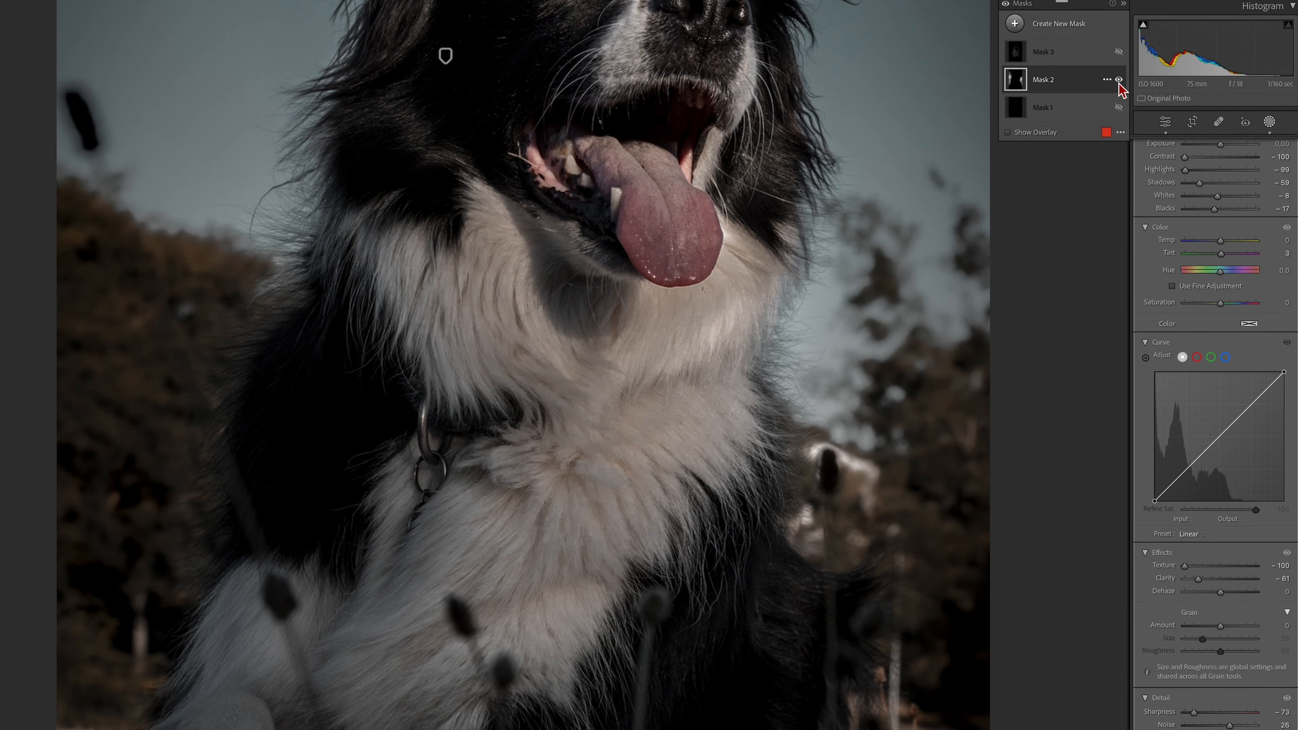
pyautogui.press('z')
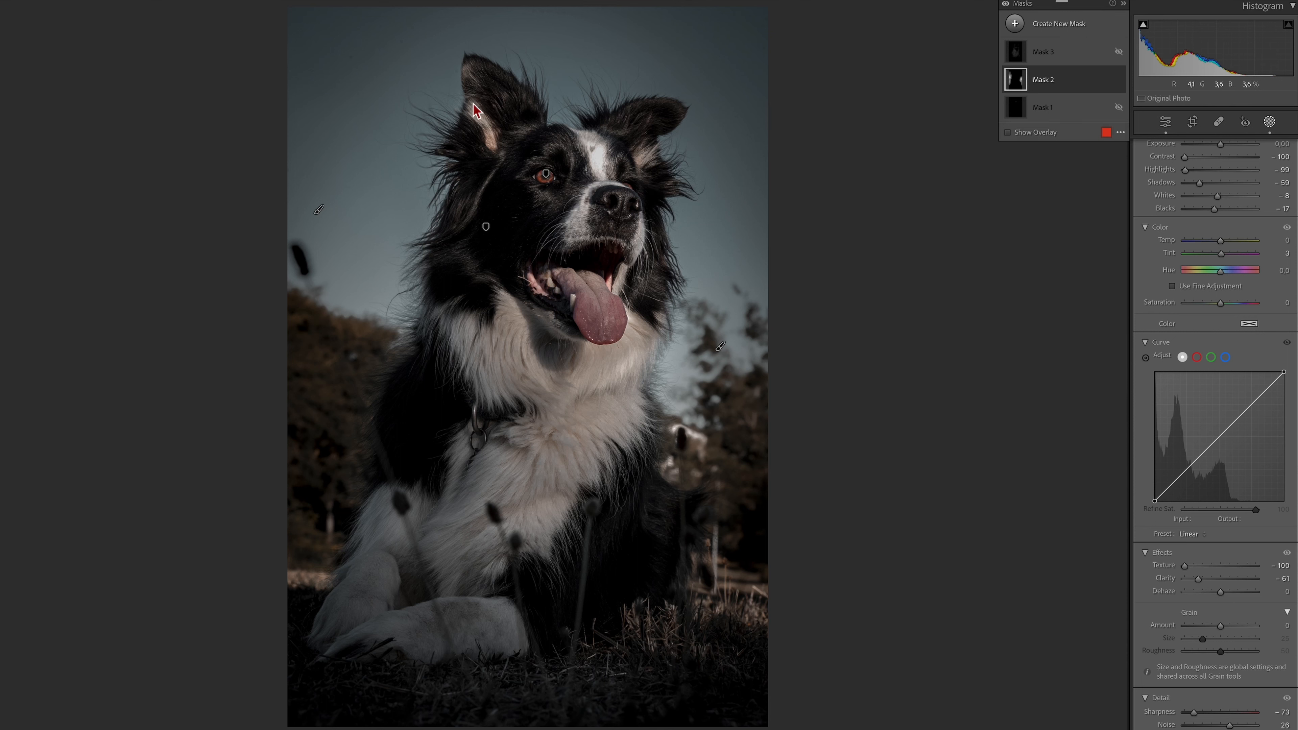
# Step: Turn on Mask 3 over the dog, select it and show its red overlay
pyautogui.click(1118, 51)
pyautogui.click(1017, 74)
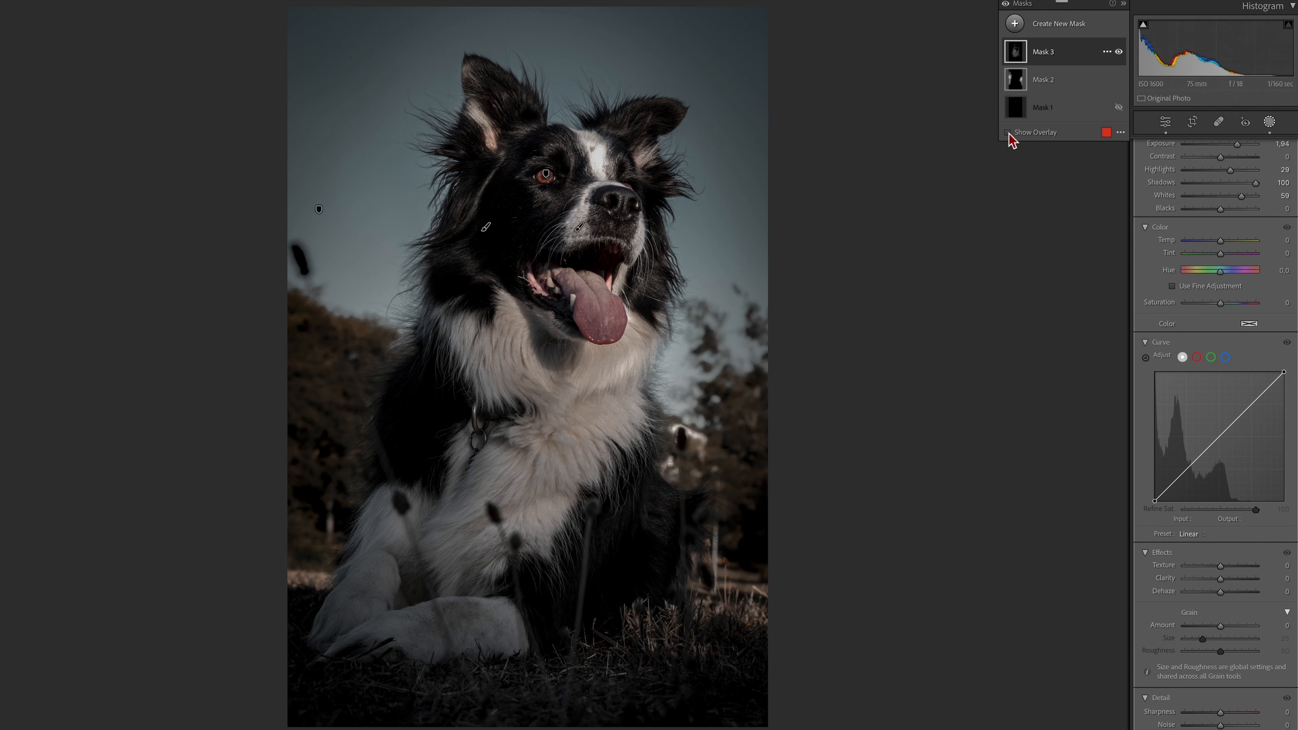
pyautogui.click(1015, 51)
pyautogui.click(1007, 186)
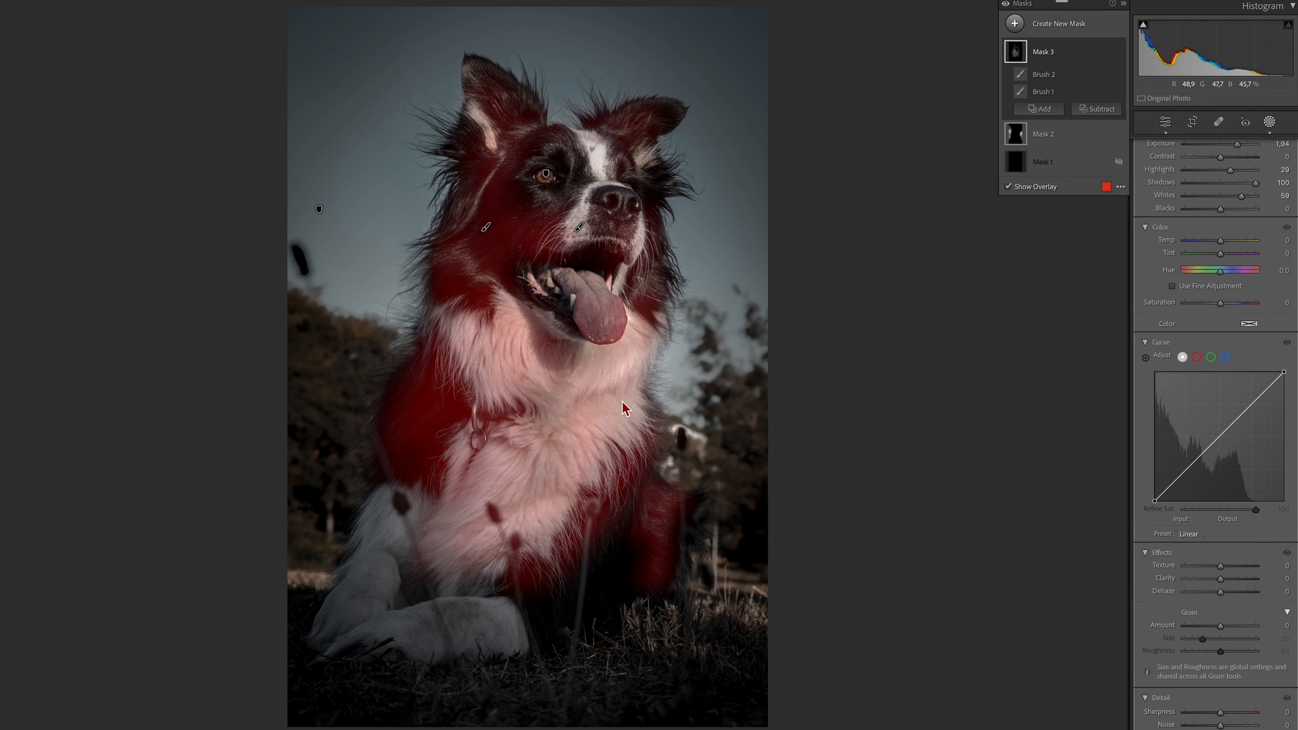
# Step: Select Brush 2 of Mask 3 and paint over the dog's white chest fur and muzzle
pyautogui.click(1044, 75)
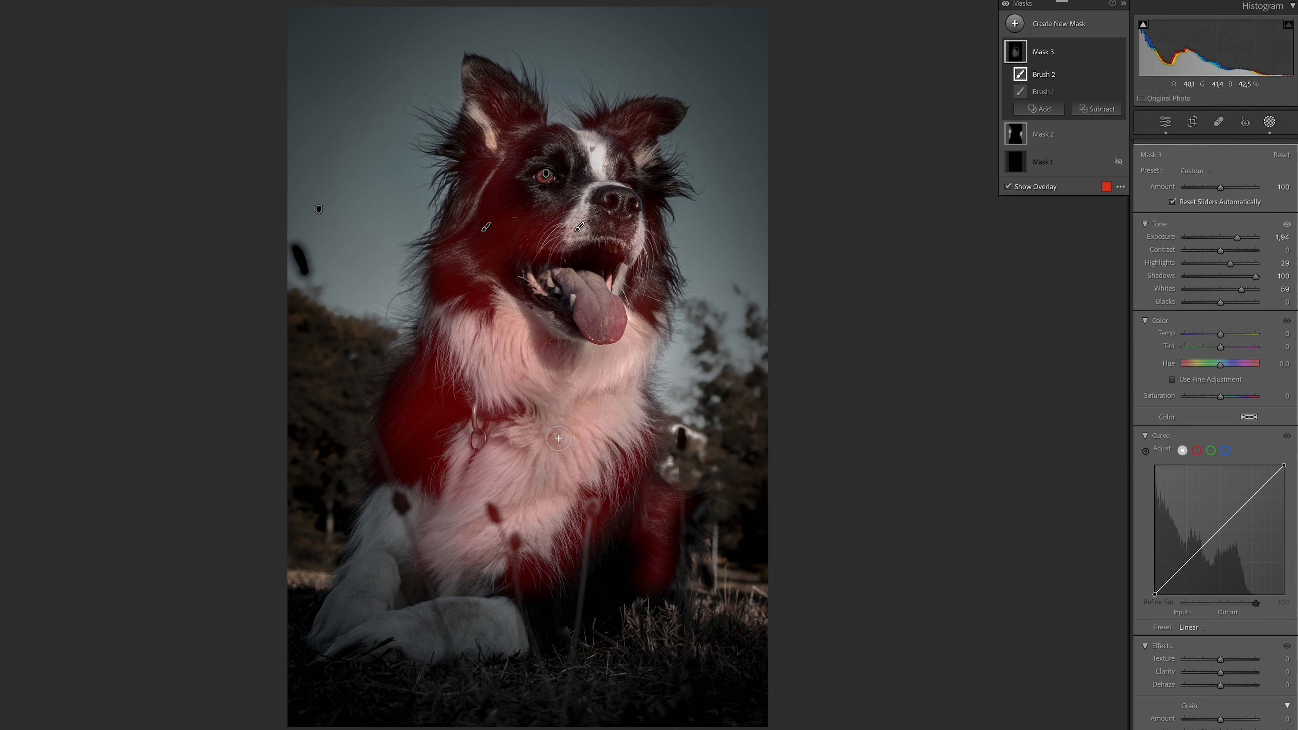
pyautogui.press('h')
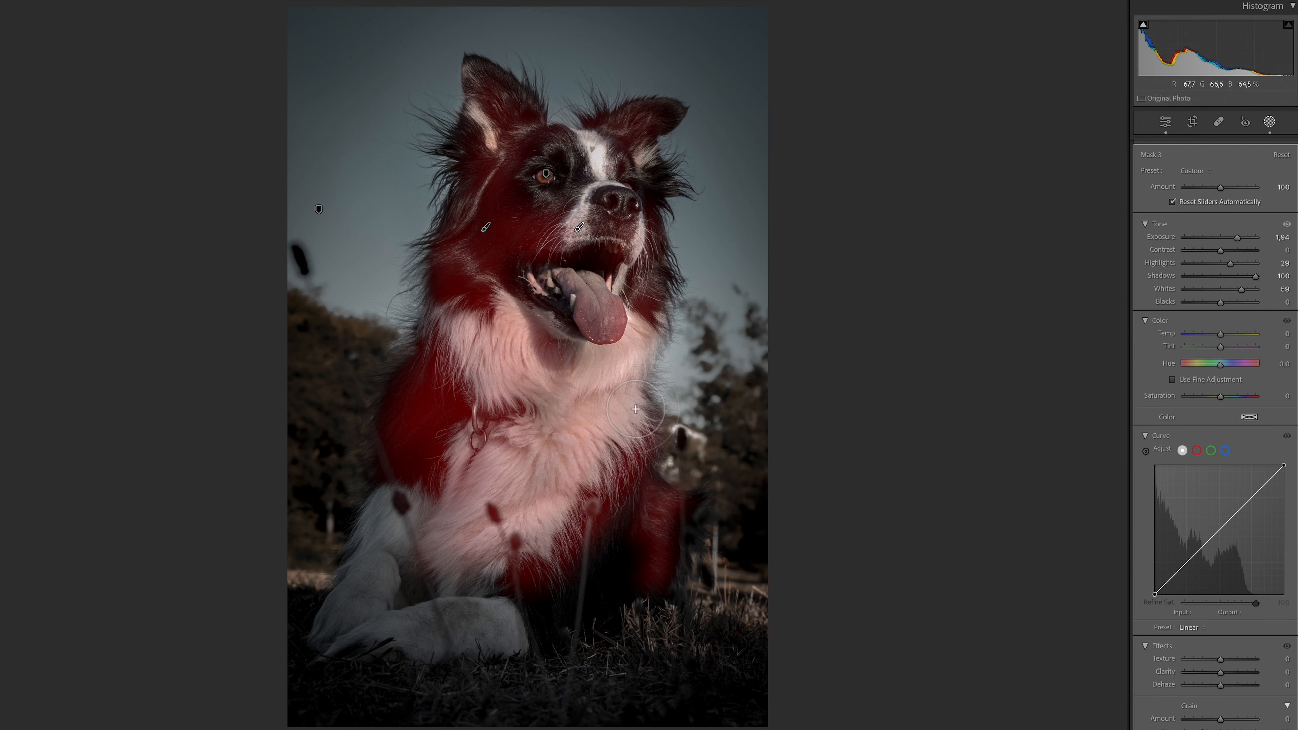
pyautogui.press('h')
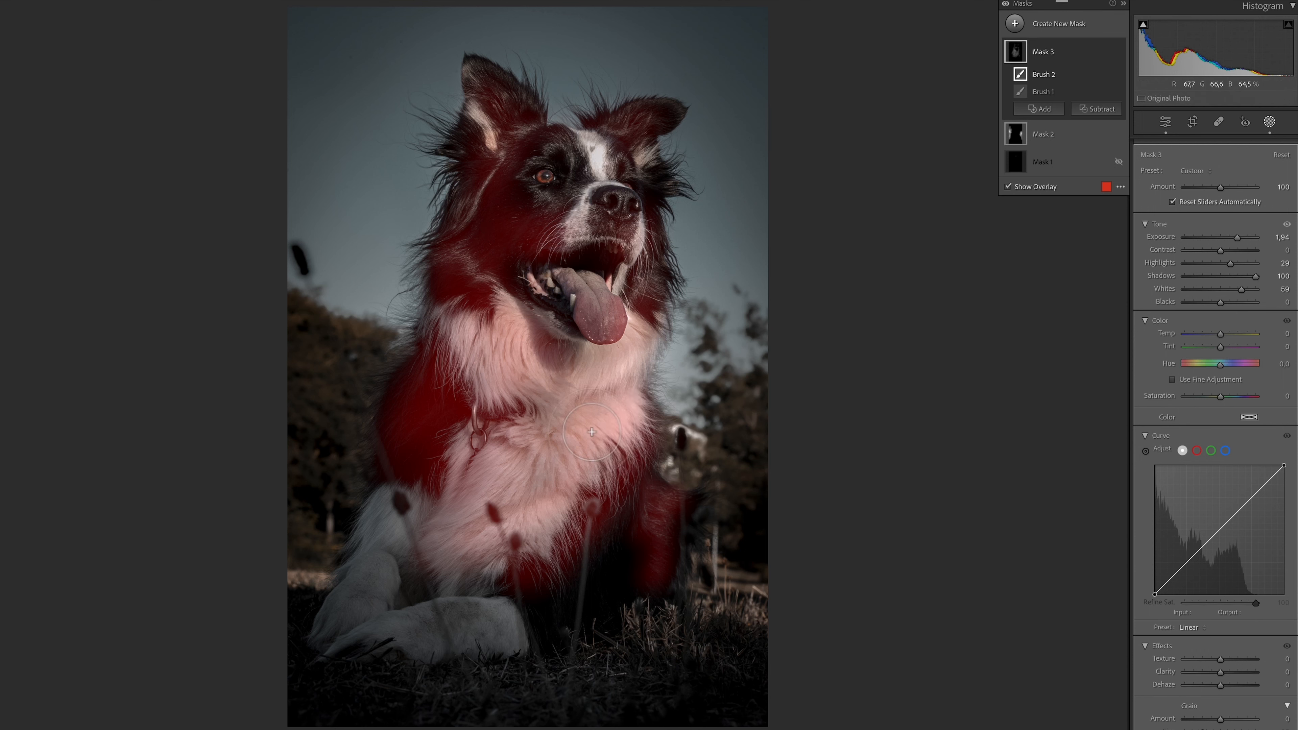
pyautogui.press('h')
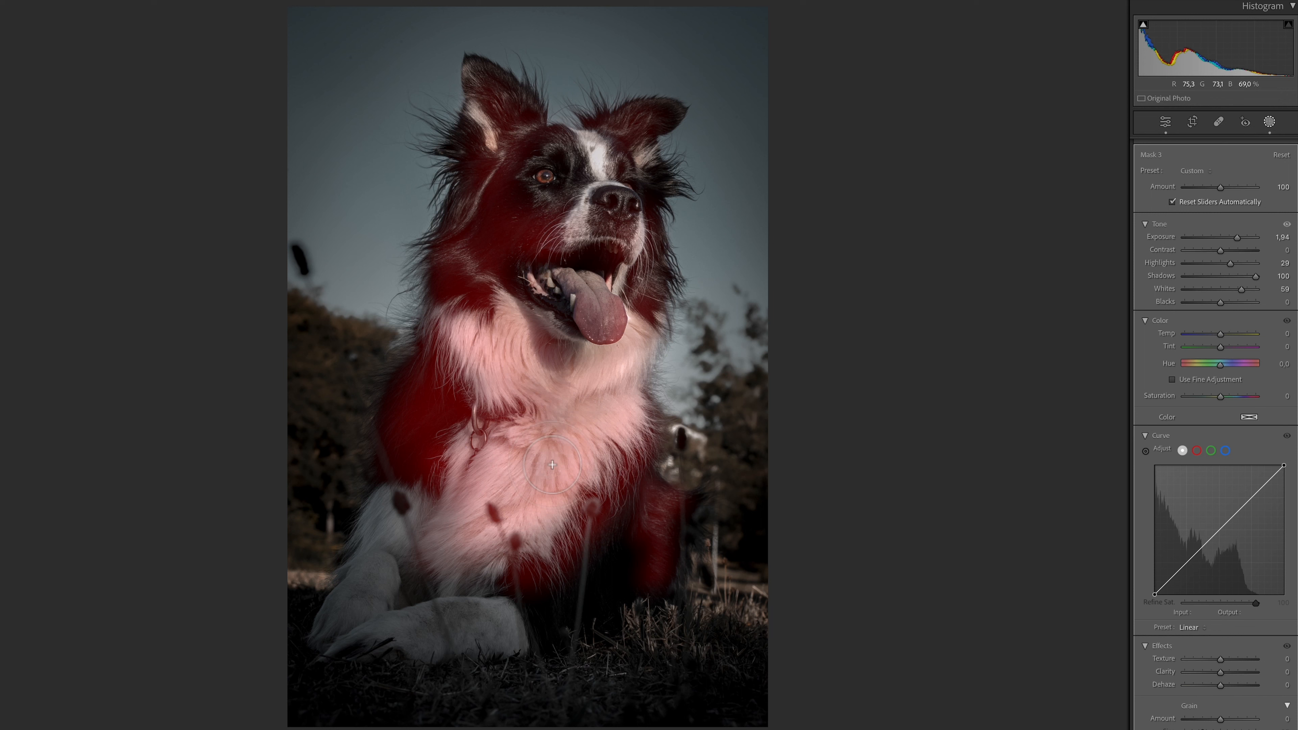
pyautogui.press('h')
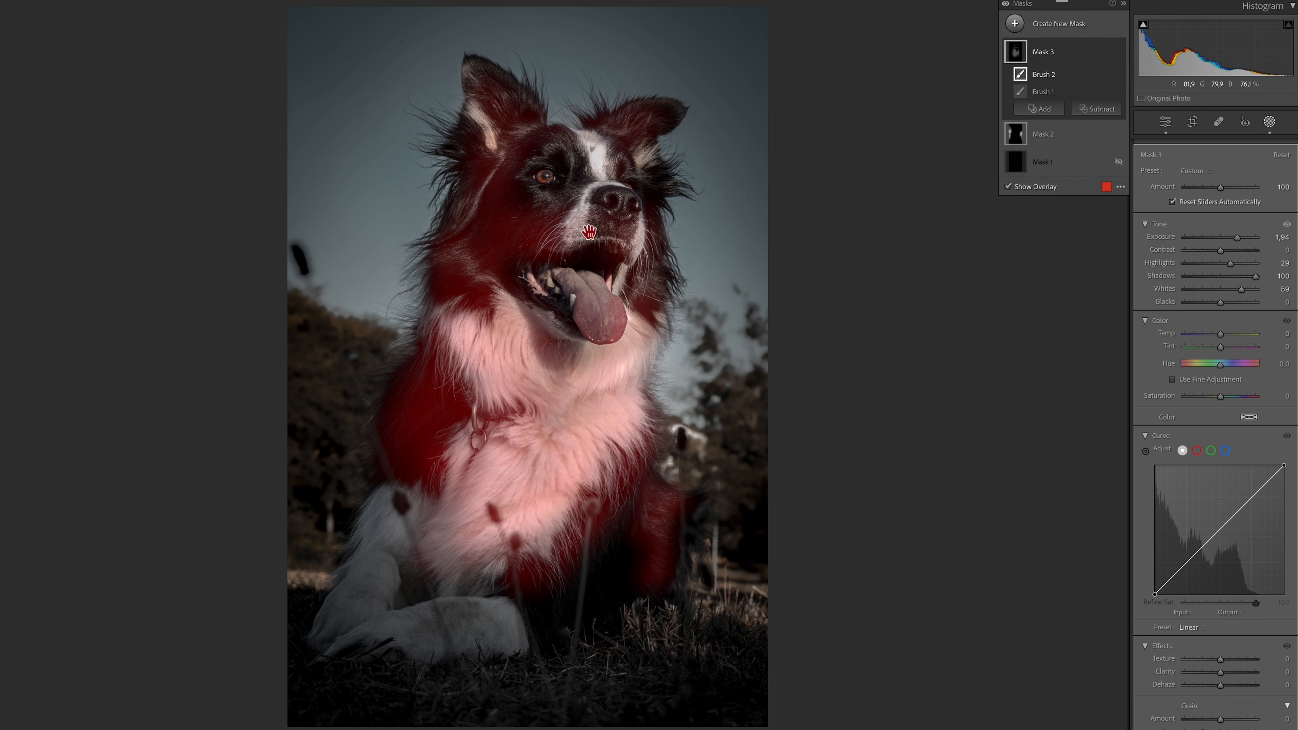
pyautogui.click(586, 231)
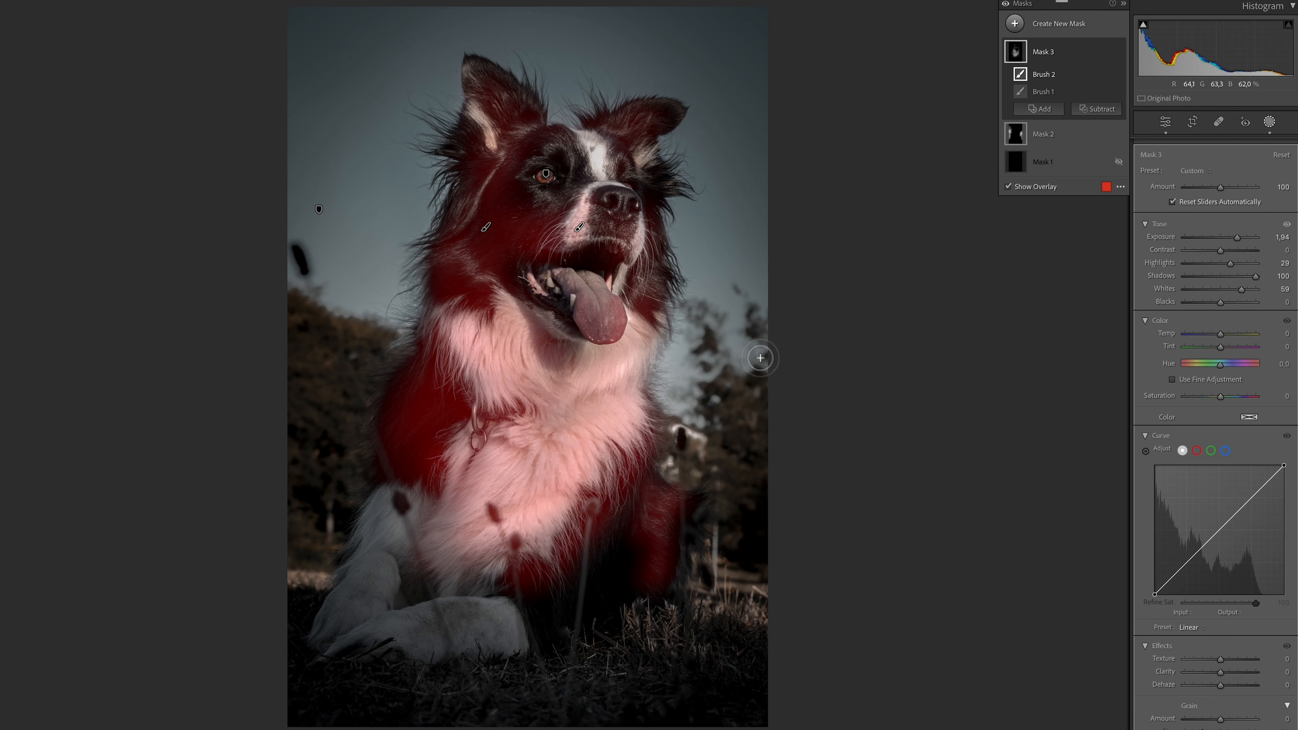
# Step: Set the Amount of Mask 3 to 79 with the overlay hidden, and compare the dog with the mask off and on
pyautogui.press('o')
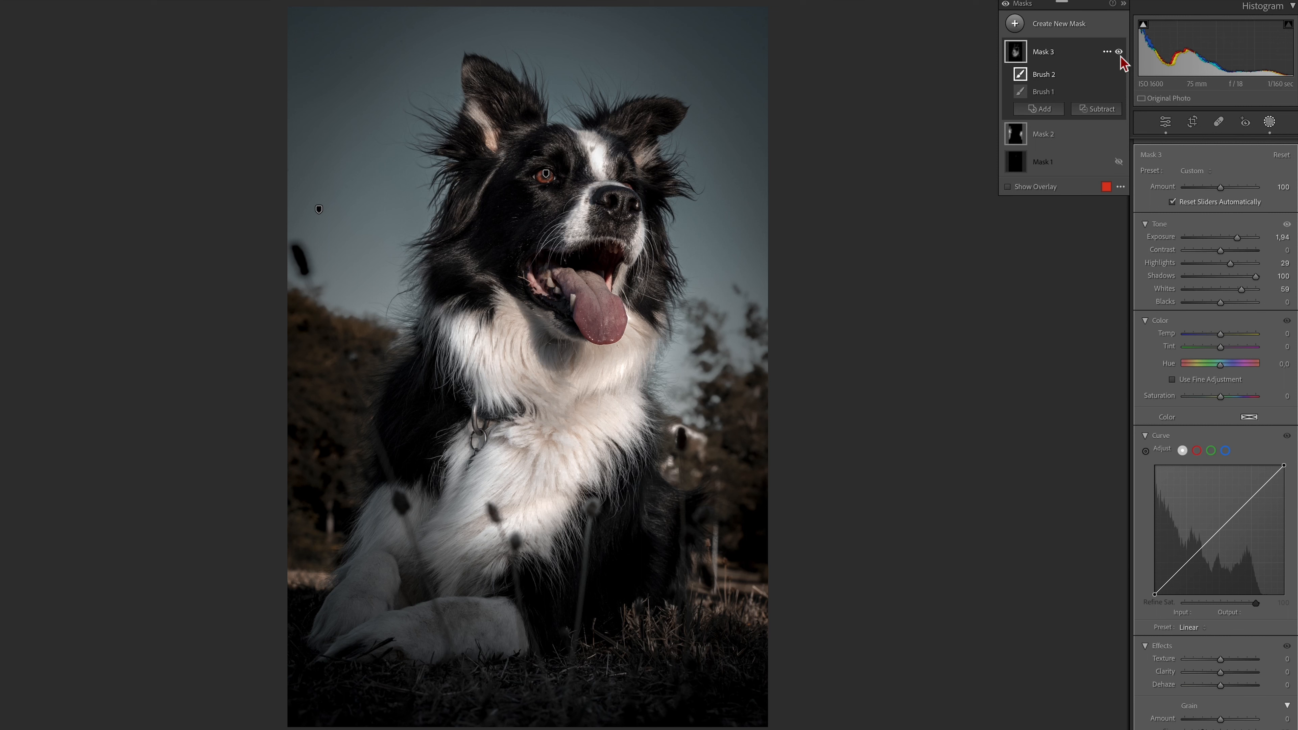
pyautogui.moveTo(1221, 188); pyautogui.dragTo(1213, 188)
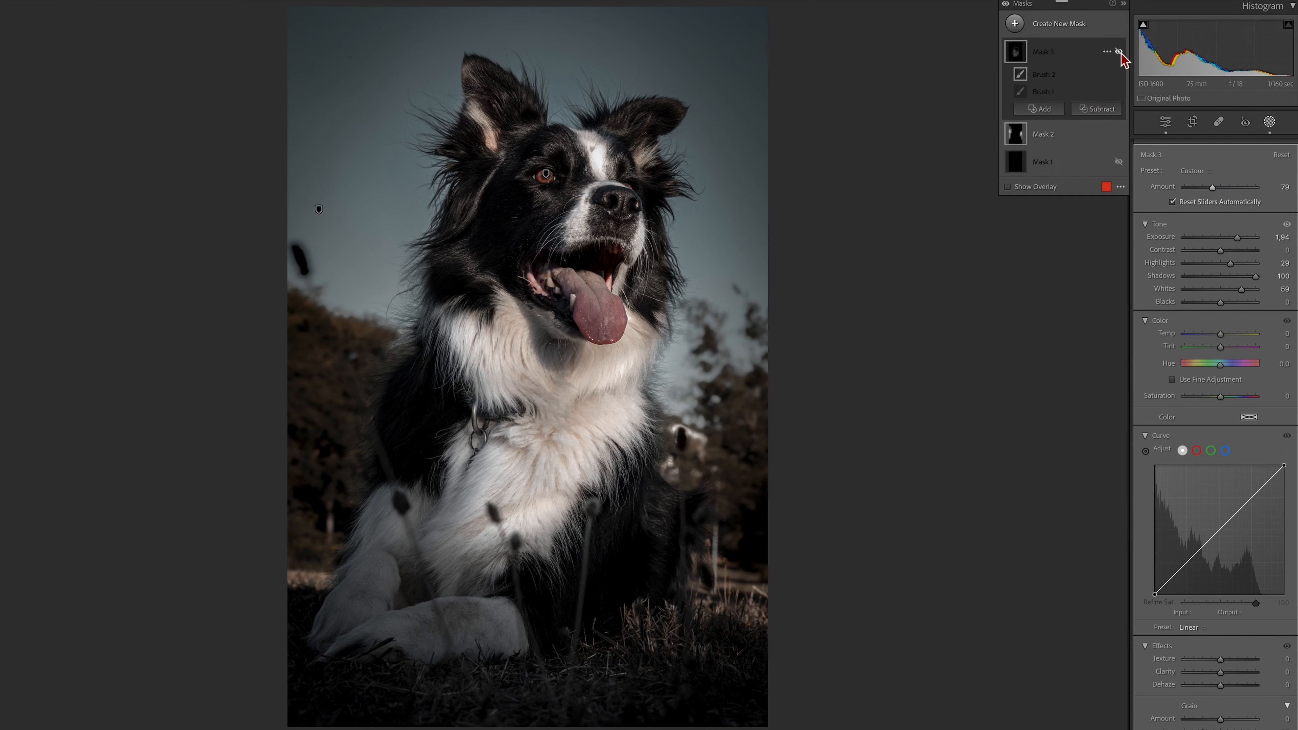
pyautogui.click(1118, 52)
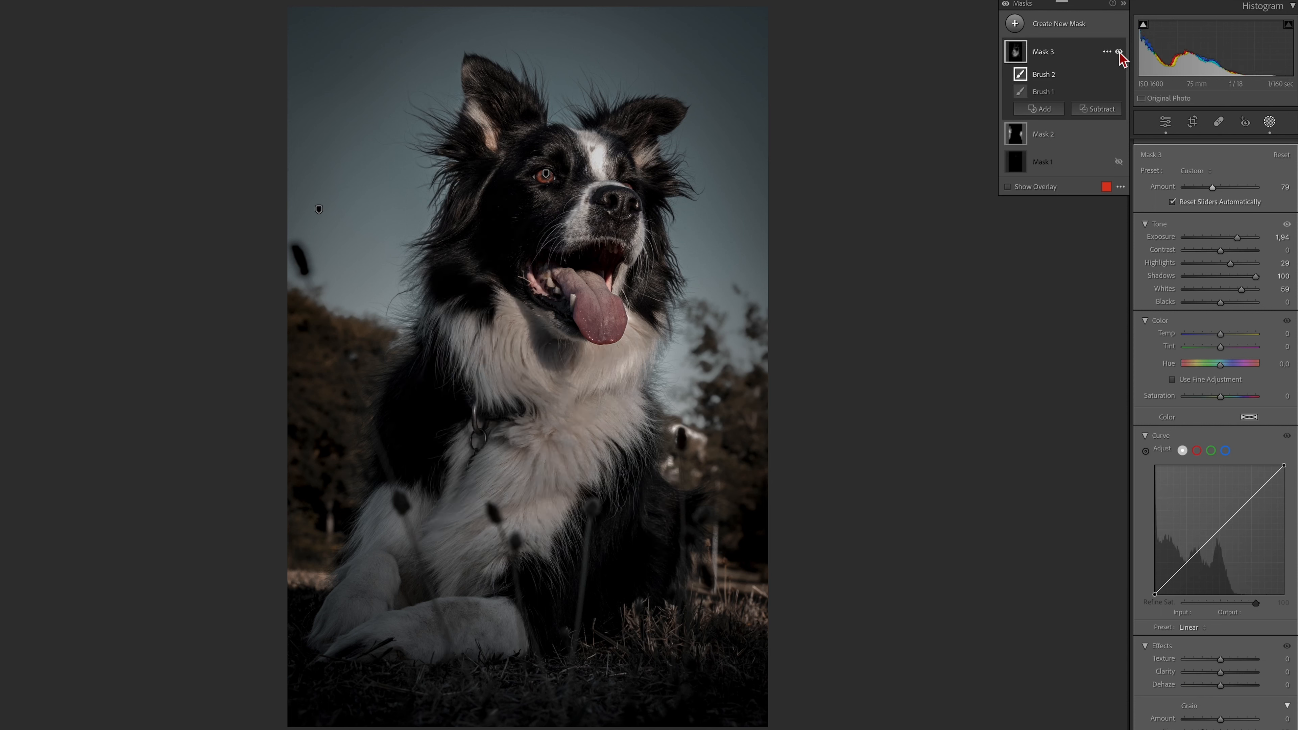
pyautogui.click(1118, 52)
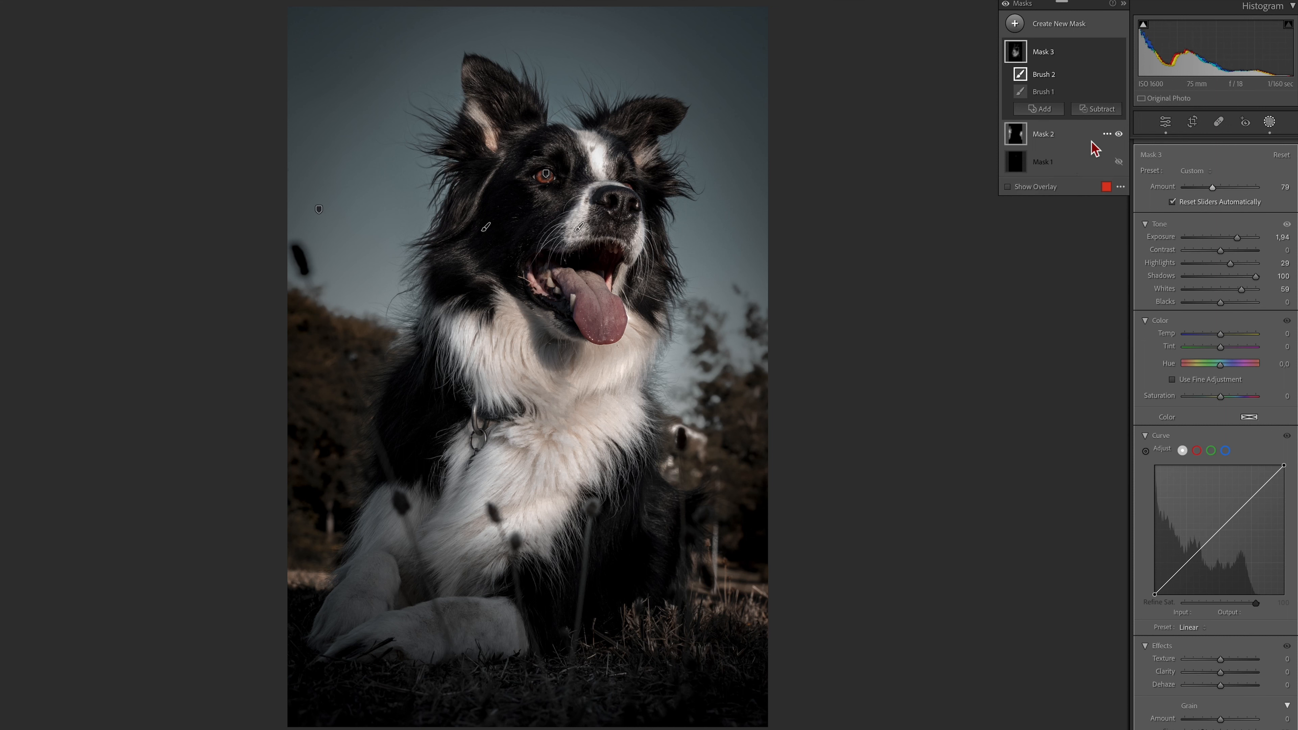
# Step: Turn on and select Mask 1 over the dog's eyes, and hide its overlay
pyautogui.click(1118, 161)
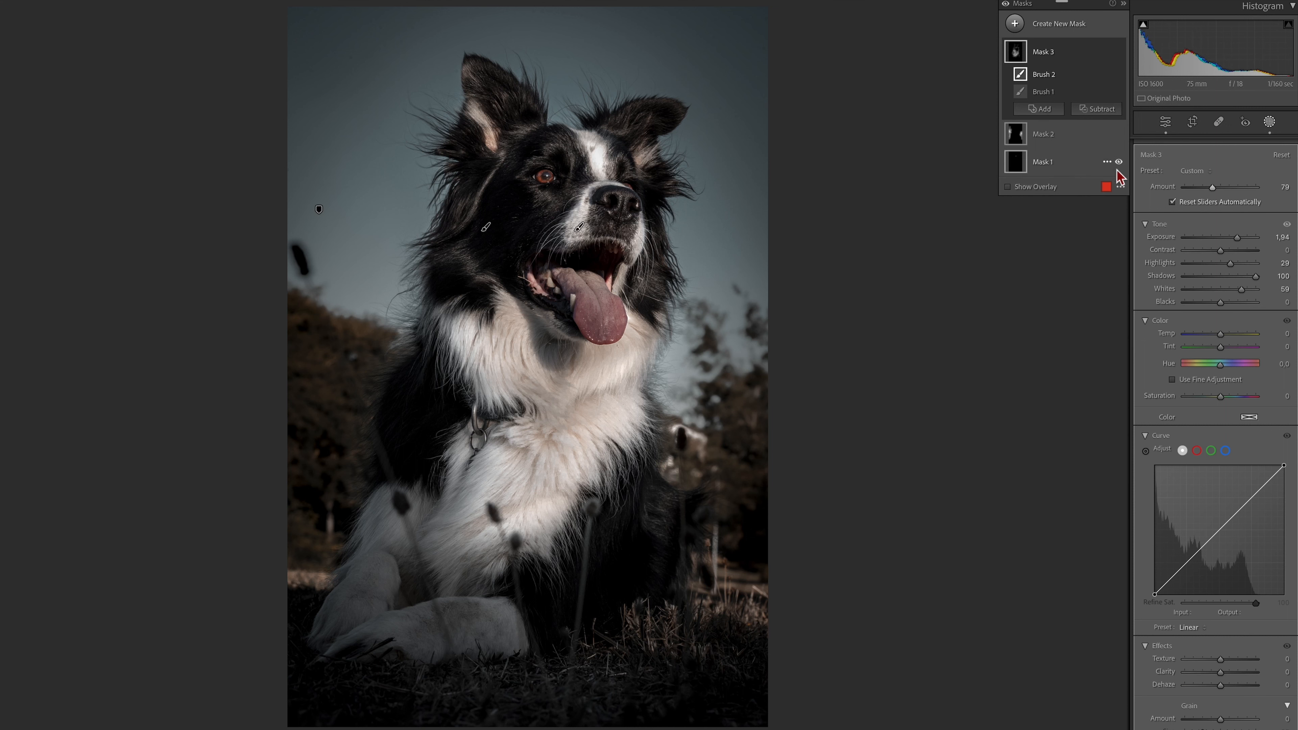
pyautogui.click(1013, 169)
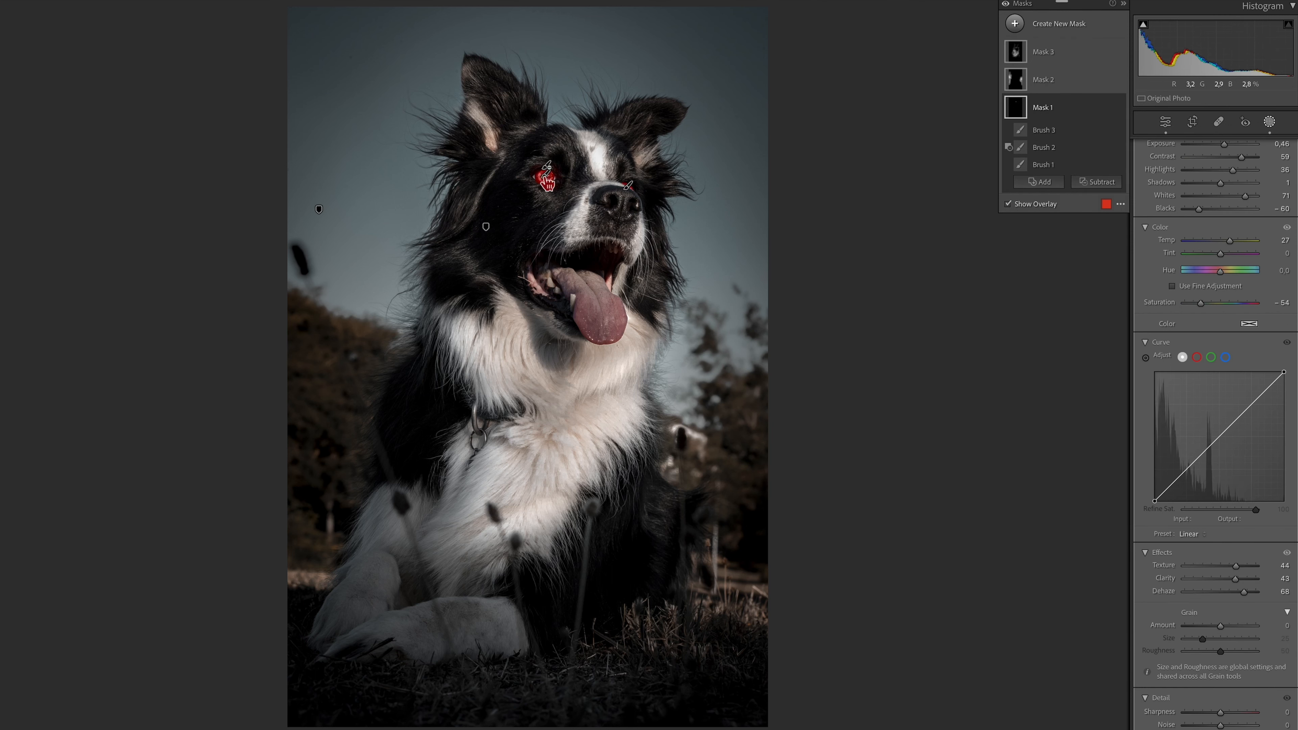
pyautogui.scroll(2, 1240, 253)
pyautogui.click(1009, 204)
pyautogui.moveTo(1246, 281); pyautogui.dragTo(1193, 298)
pyautogui.hotkey('ctrl', 'z')
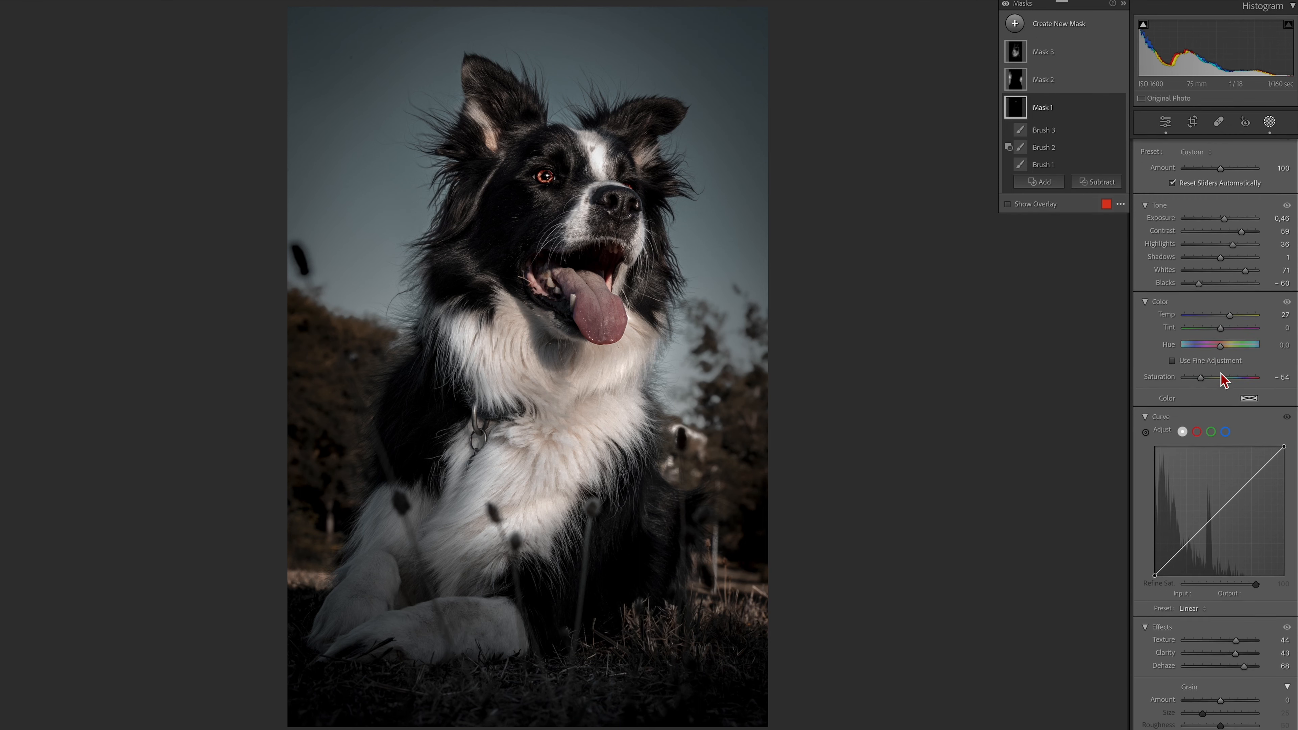
# Step: Review the settings of Mask 1, zoom in on the dog's eyes and compare them with the mask's Effects adjustments off and on
pyautogui.scroll(-2, 1221, 373)
pyautogui.scroll(-1, 1221, 373)
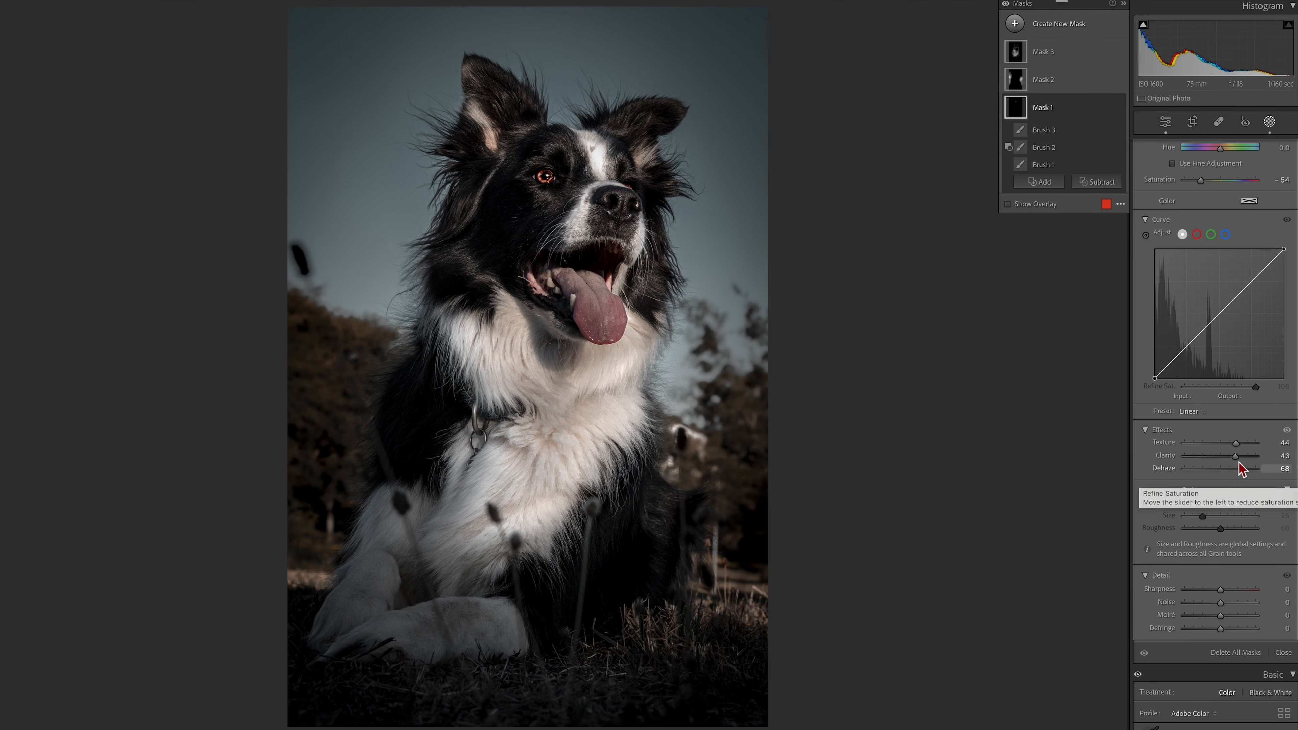
pyautogui.press('z')
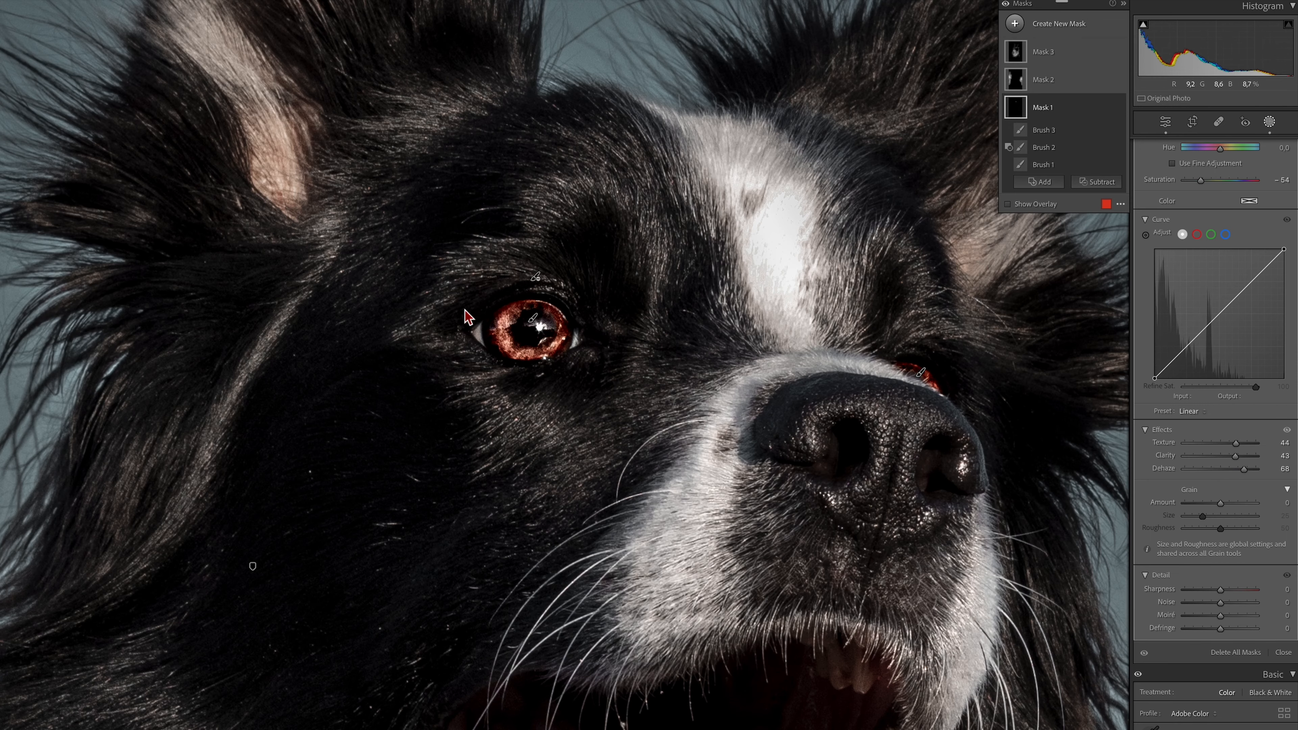
pyautogui.scroll(-1, 1279, 353)
pyautogui.click(1288, 325)
pyautogui.click(1288, 326)
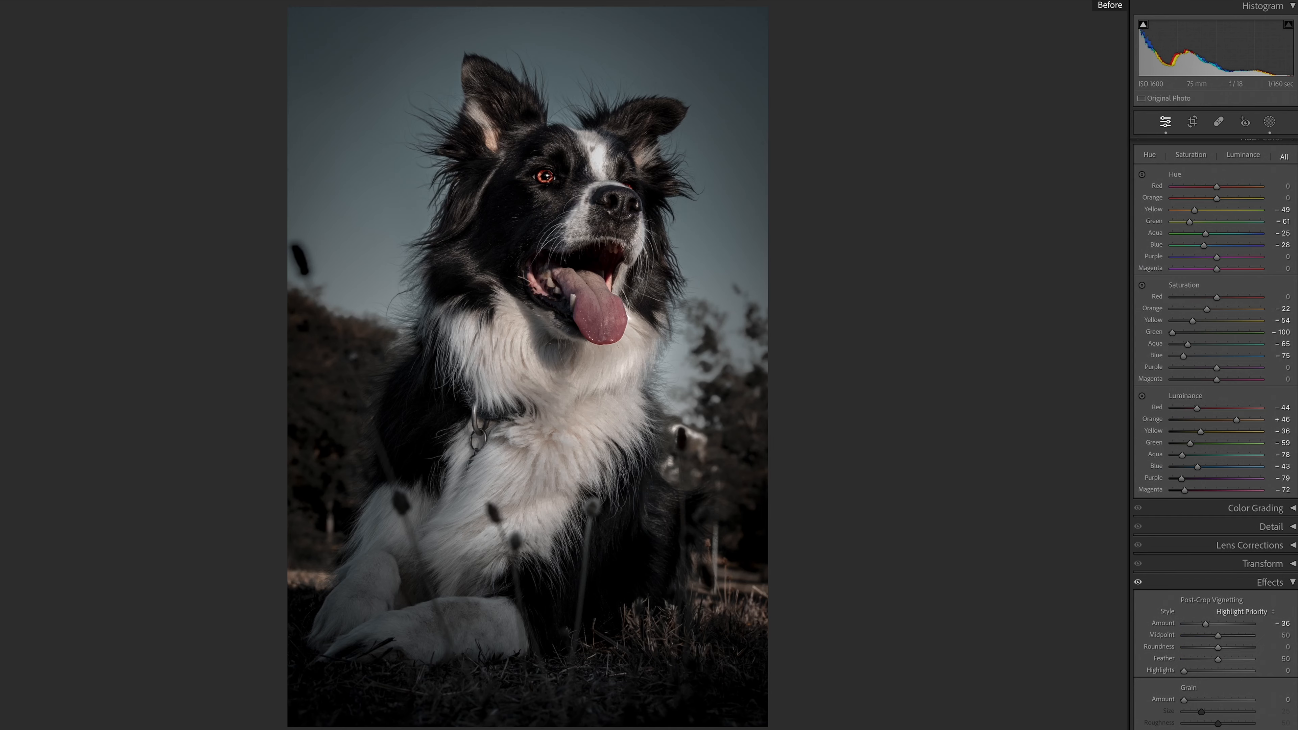